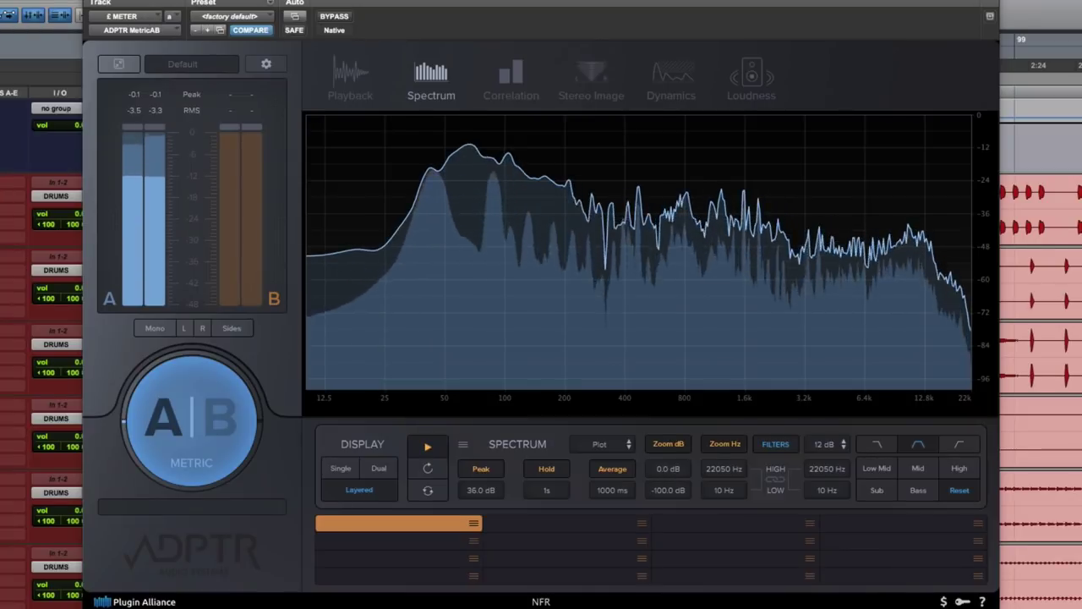
# - Review the mix in the Loudness, Dynamics, Stereo Image, Correlation and Spectrum analysers
pyautogui.click(751, 80)
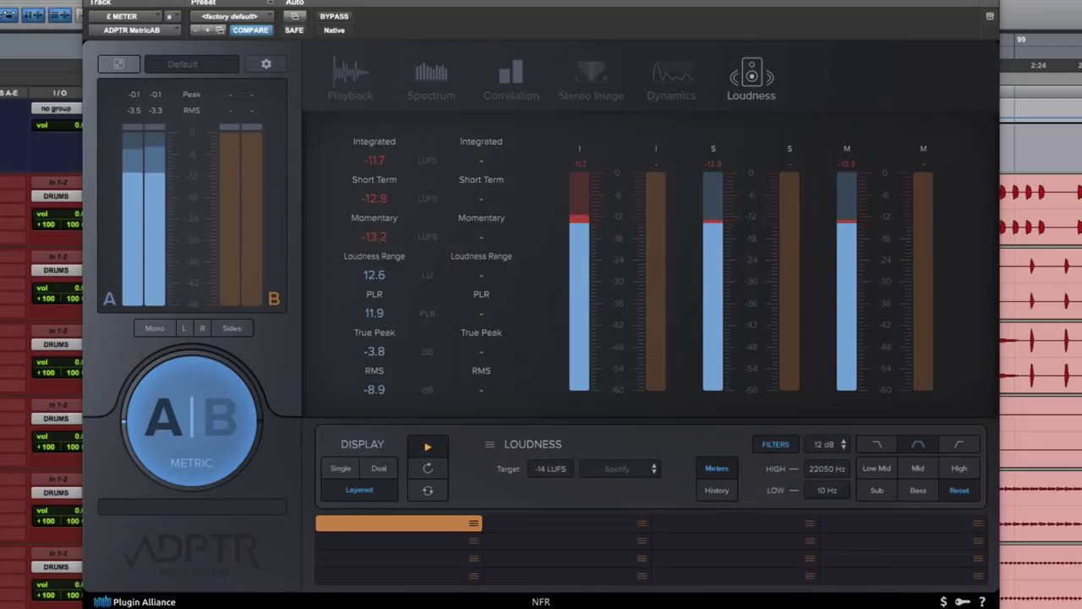
pyautogui.click(670, 81)
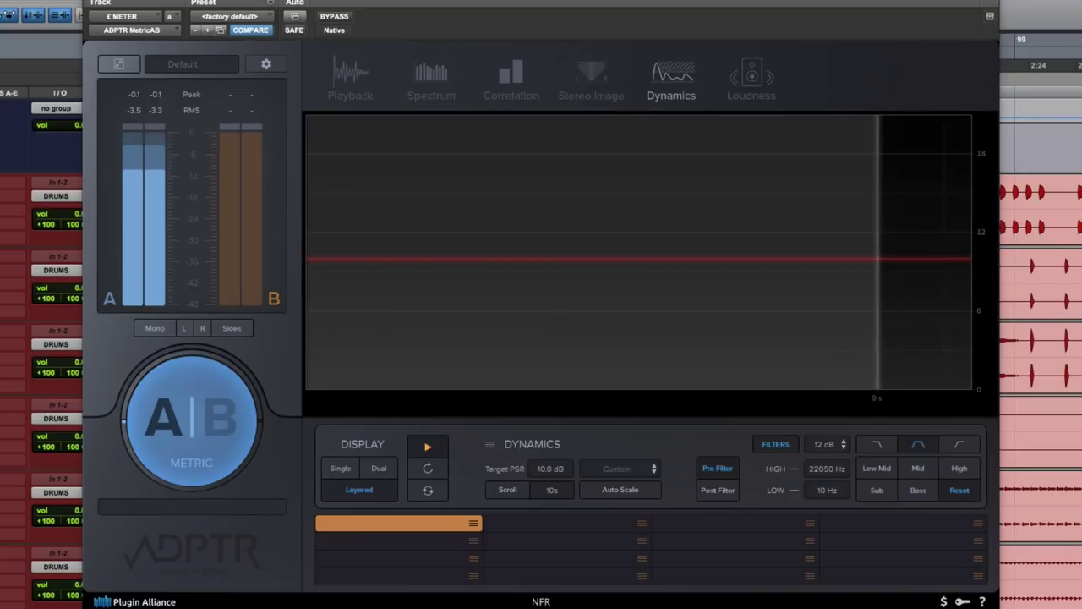
pyautogui.click(591, 80)
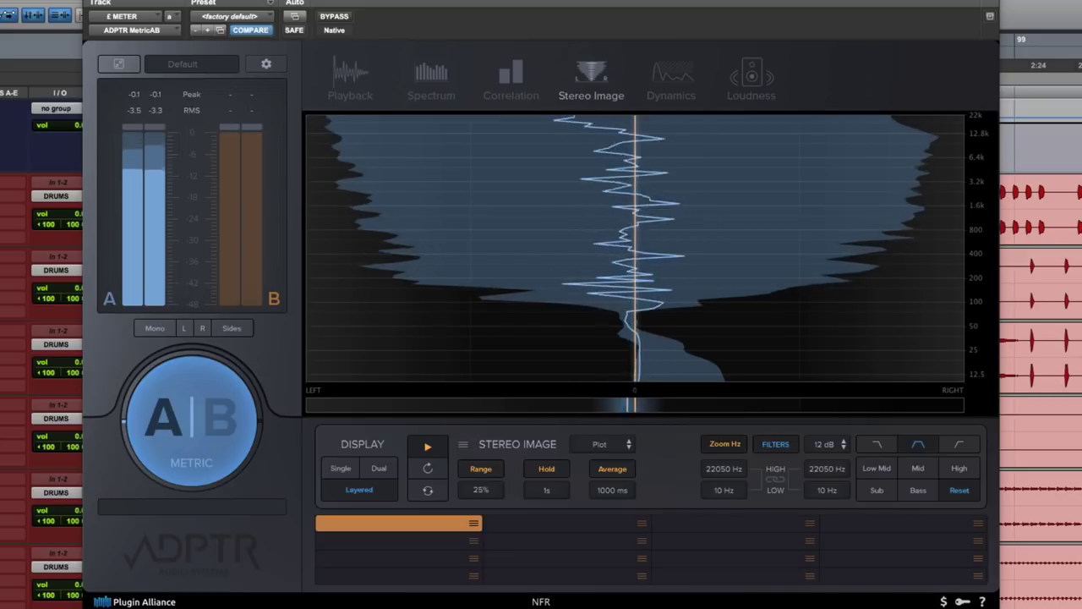
pyautogui.click(510, 80)
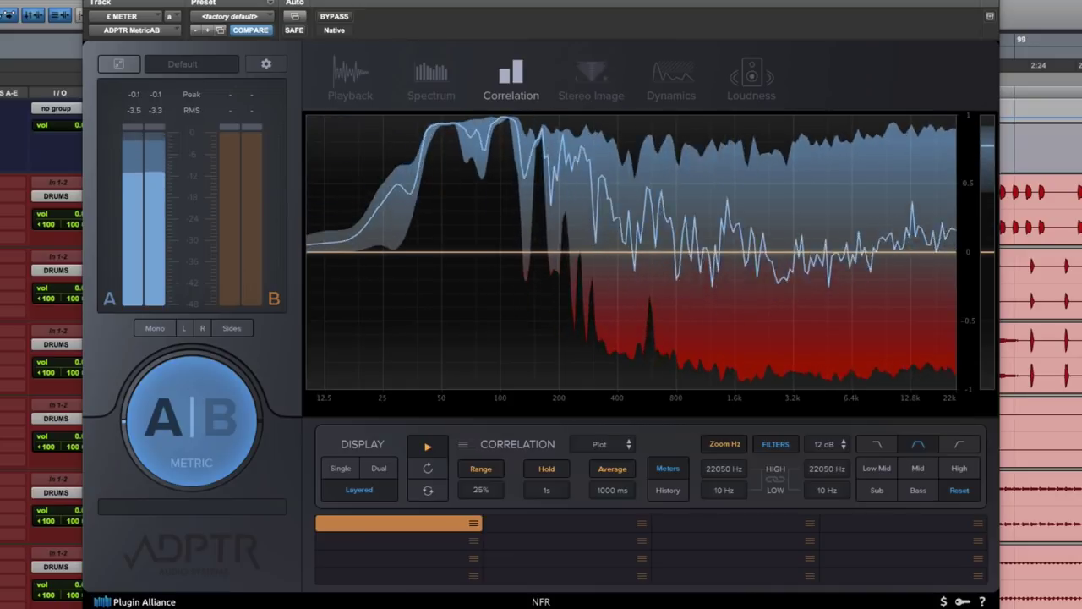
pyautogui.click(431, 80)
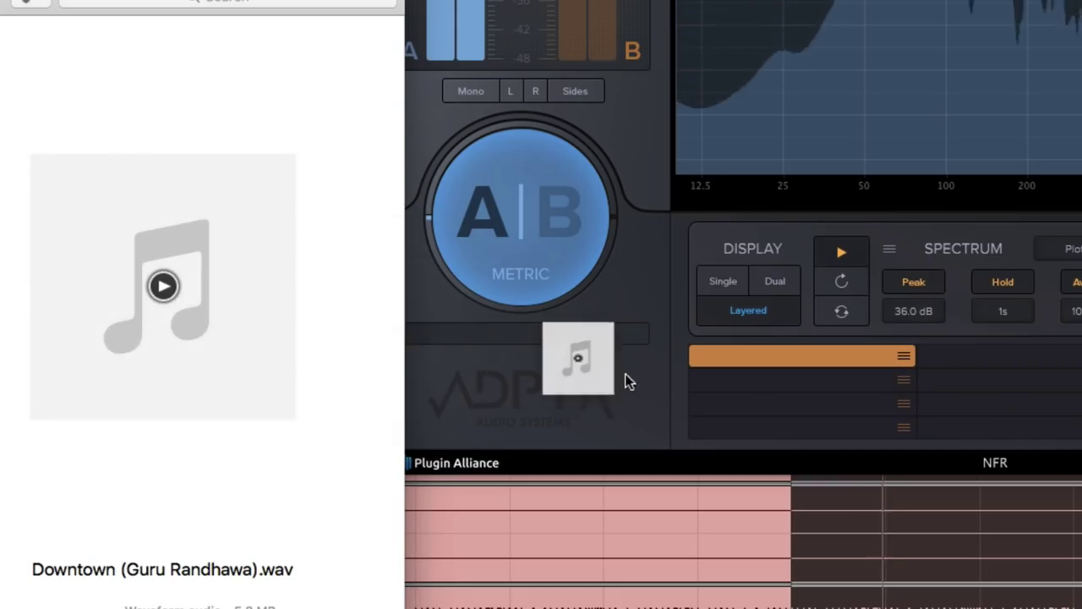
# - Load Downtown (Guru Randhawa).wav into the first reference slot and switch monitoring to the B source
pyautogui.moveTo(626, 381); pyautogui.dragTo(742, 360)
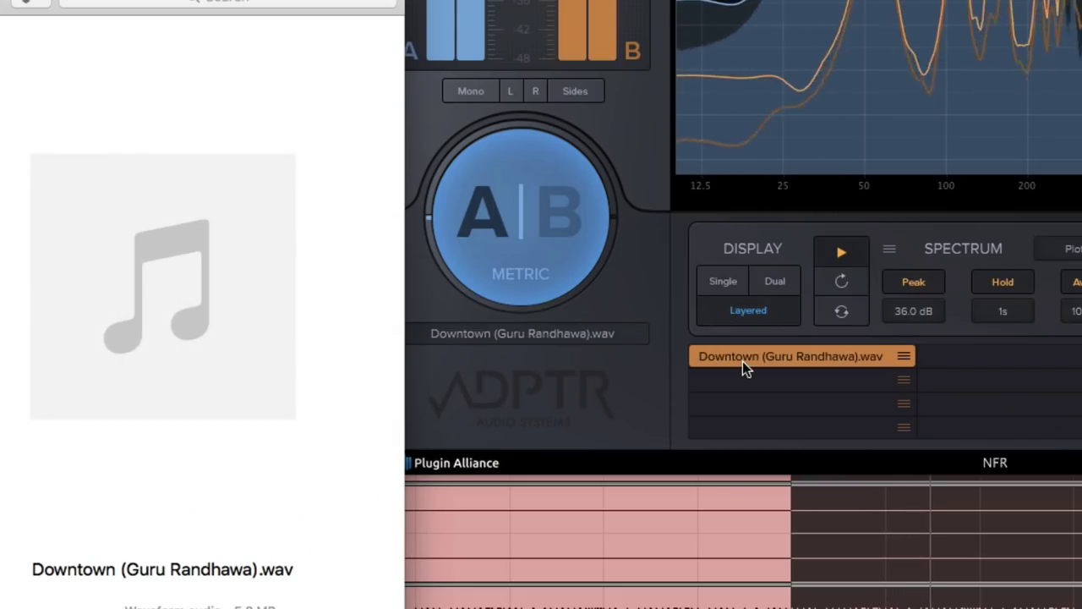
pyautogui.click(667, 375)
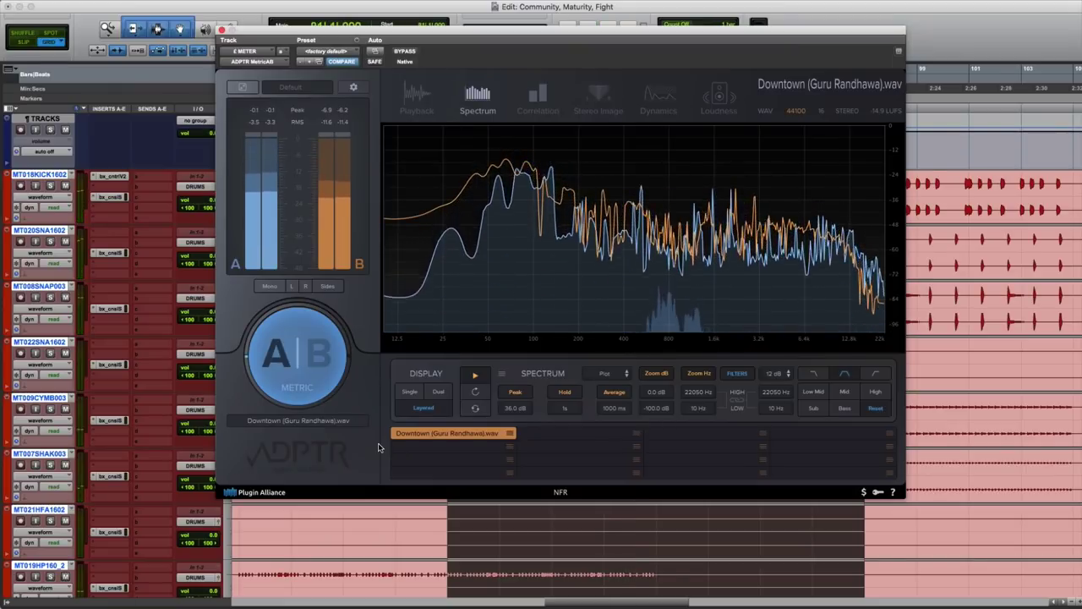
pyautogui.click(309, 367)
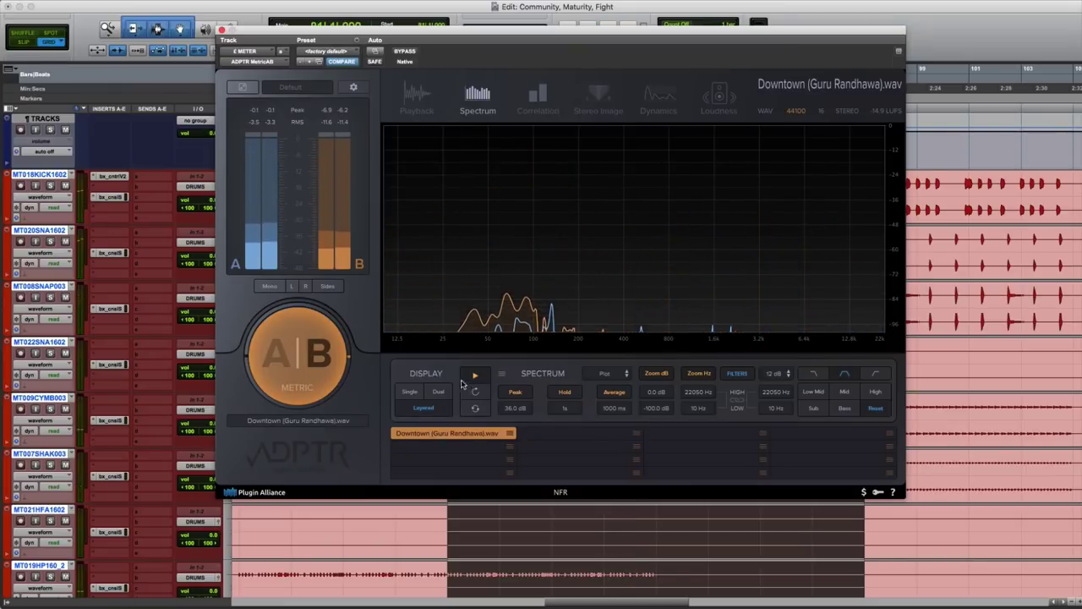
# - Show the reference track's waveform in the Playback view and audition it from just after the intro, enlarged around that section
pyautogui.click(420, 99)
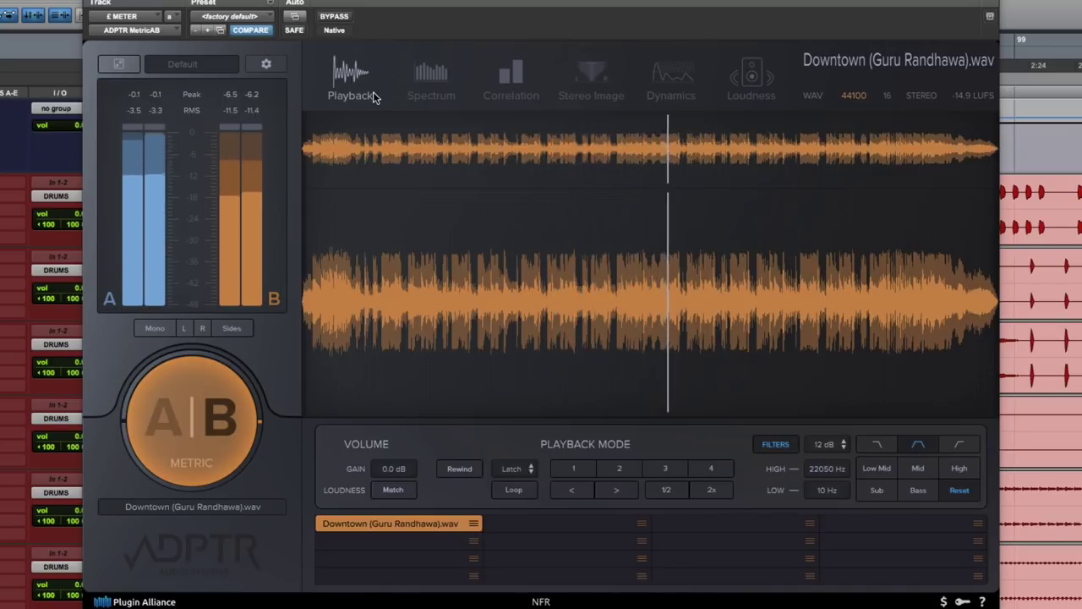
pyautogui.press('space')
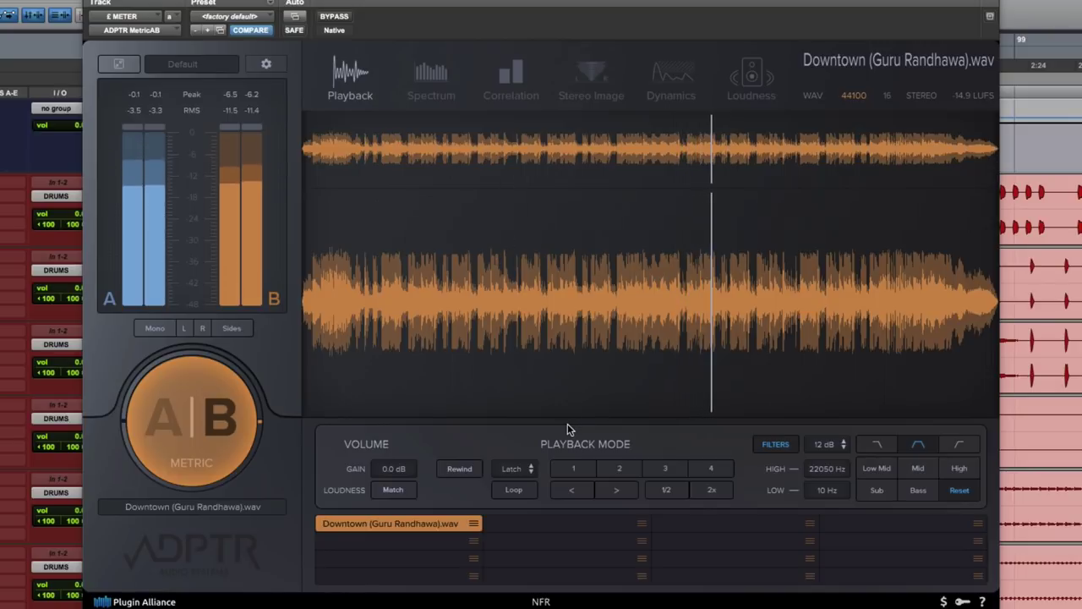
pyautogui.click(356, 155)
pyautogui.scroll(3, 356, 156)
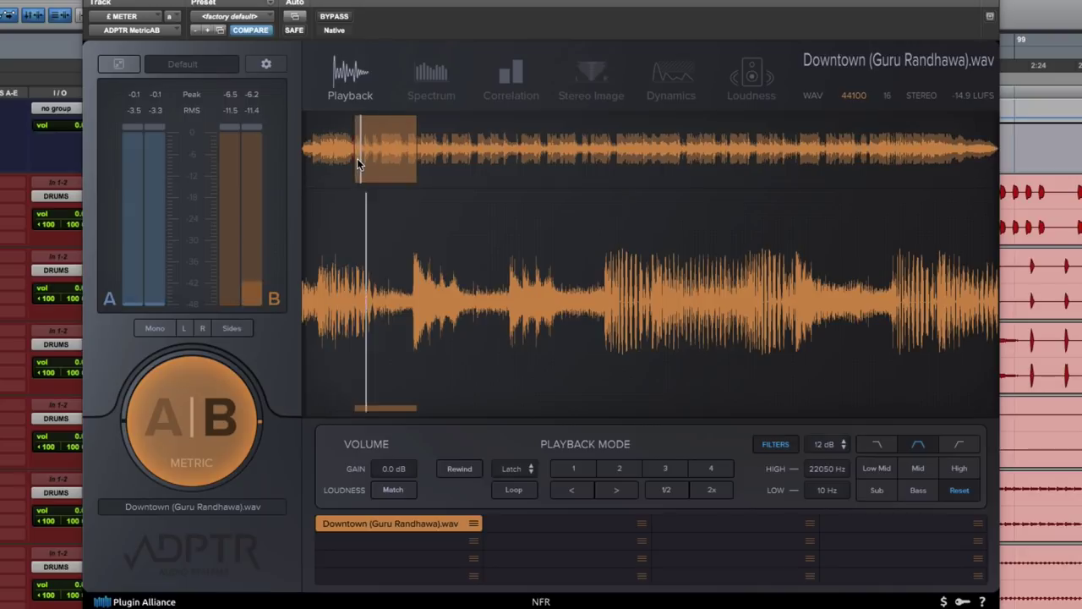
pyautogui.press('space')
pyautogui.press('space')
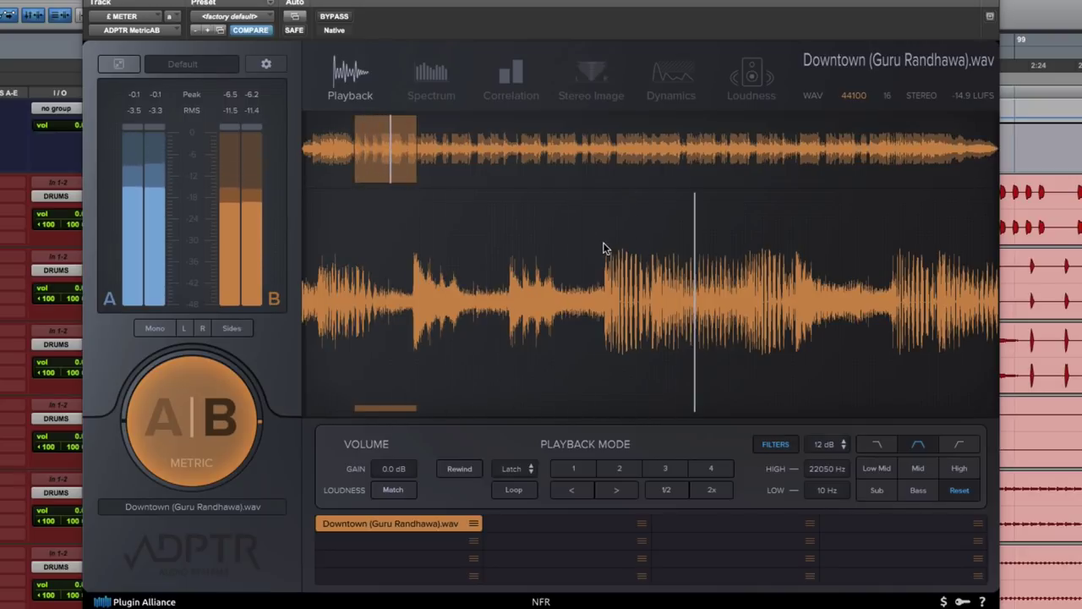
# - Place cue point 1 in the reference track exactly where the dense, loud section begins after the intro
pyautogui.click(603, 246)
pyautogui.click(568, 468)
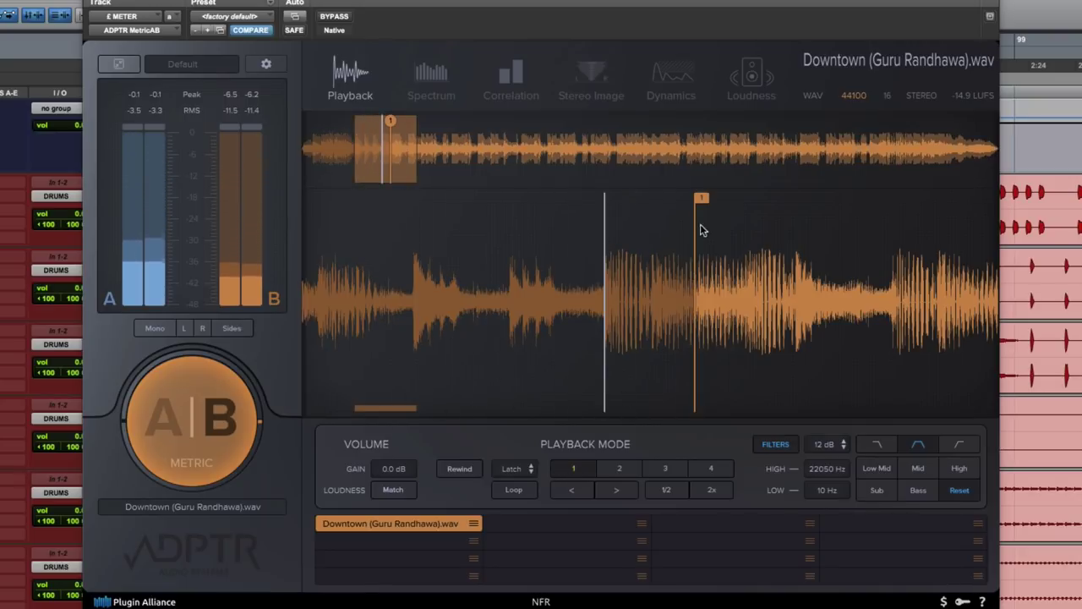
pyautogui.moveTo(702, 196); pyautogui.dragTo(611, 205)
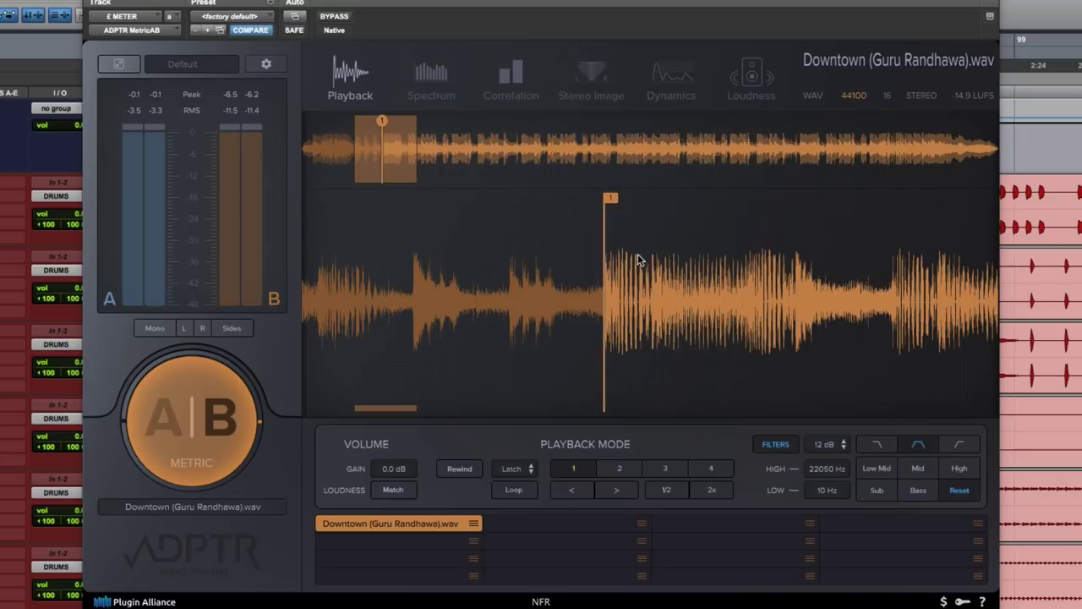
# - Turn on looping for the reference and extend the loop from cue 1 to just before the closing fade-out
pyautogui.scroll(-5, 638, 254)
pyautogui.click(513, 490)
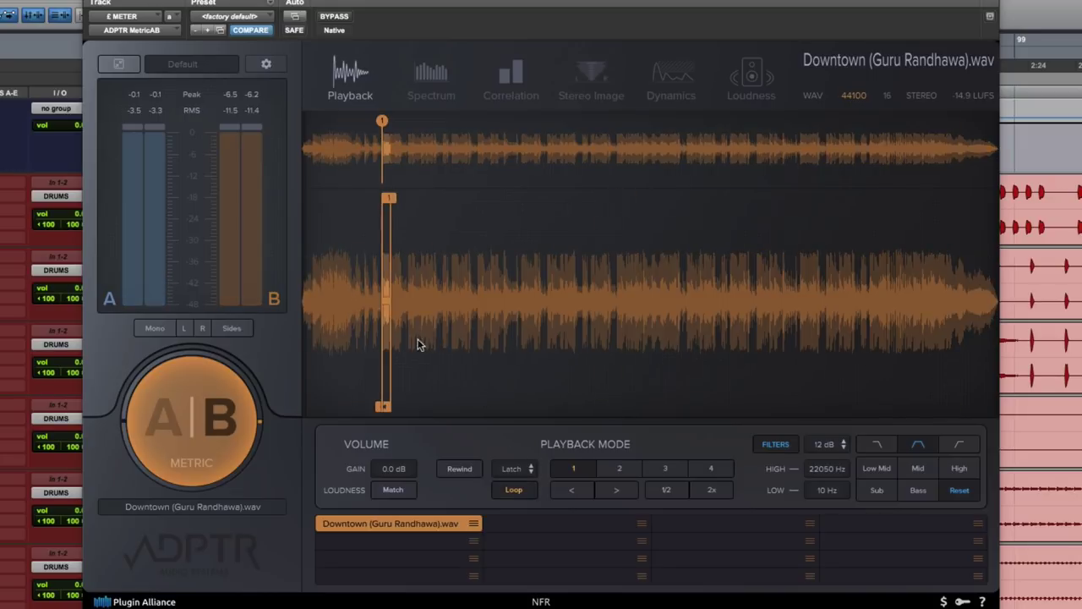
pyautogui.moveTo(383, 409); pyautogui.dragTo(941, 384)
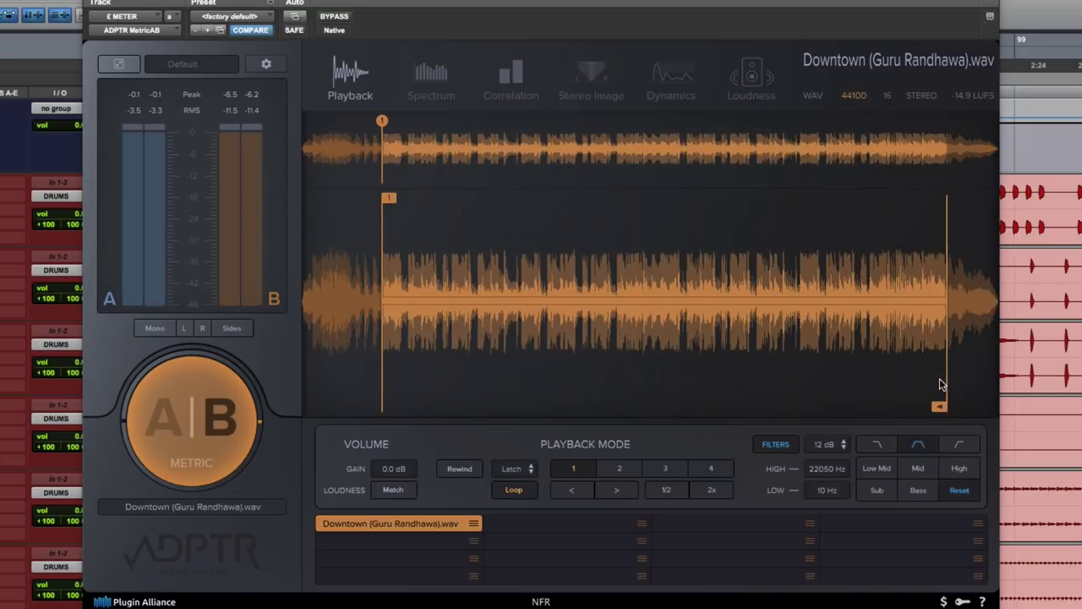
pyautogui.scroll(6, 919, 275)
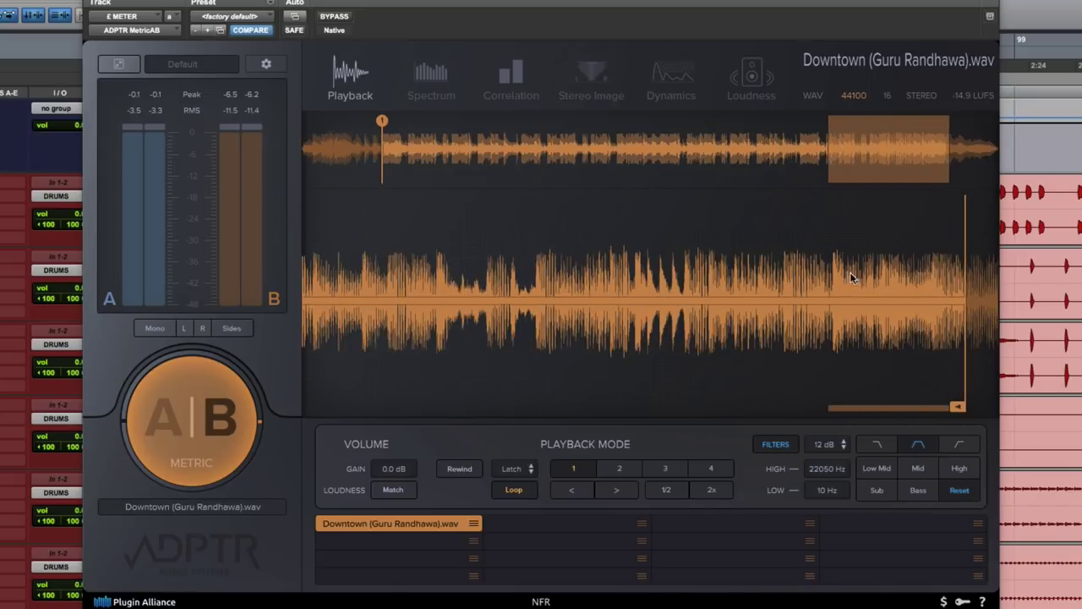
pyautogui.click(803, 268)
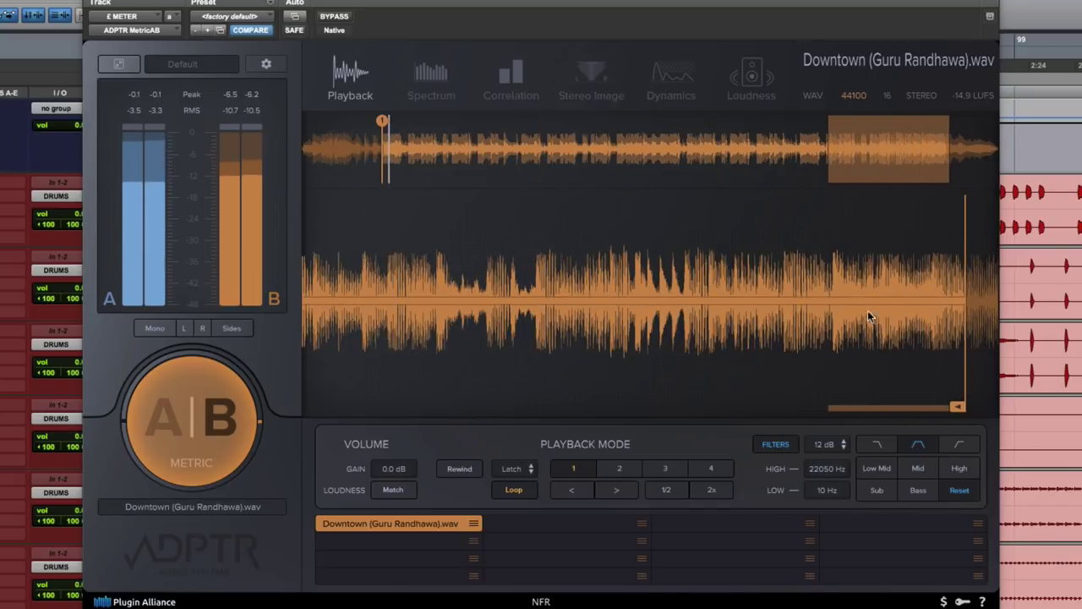
pyautogui.moveTo(964, 408); pyautogui.dragTo(928, 409)
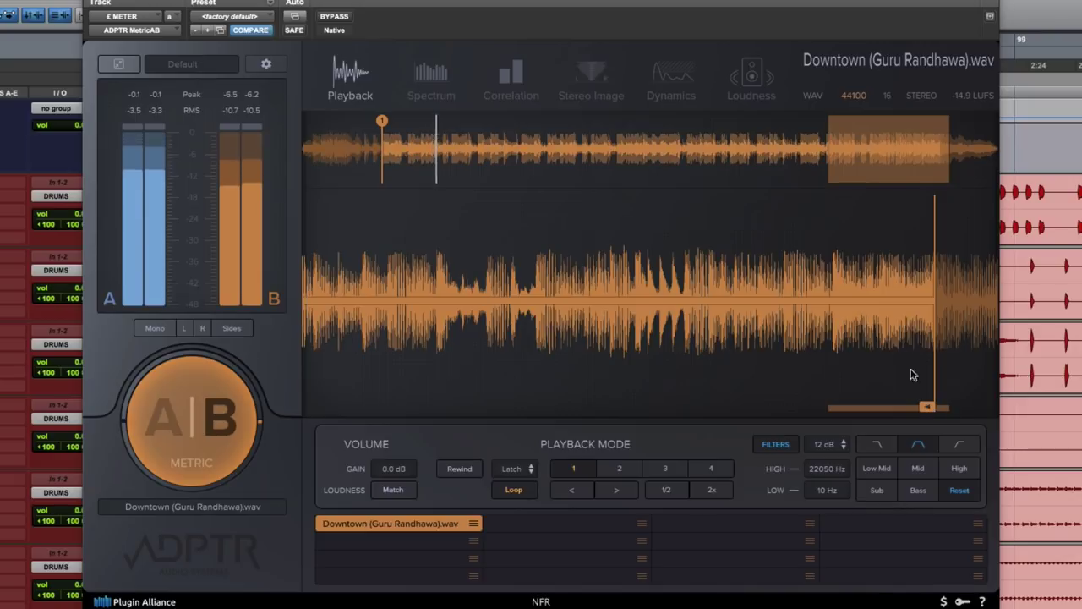
pyautogui.doubleClick(855, 264)
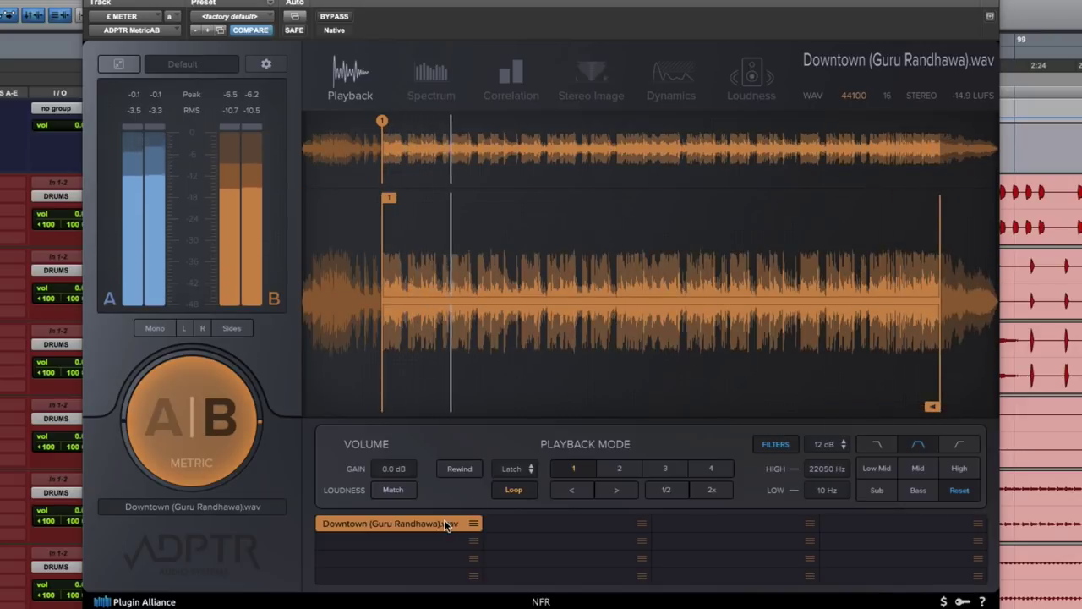
# - Set the reference's playback mode to Cue and match its loudness to the mix
pyautogui.click(532, 468)
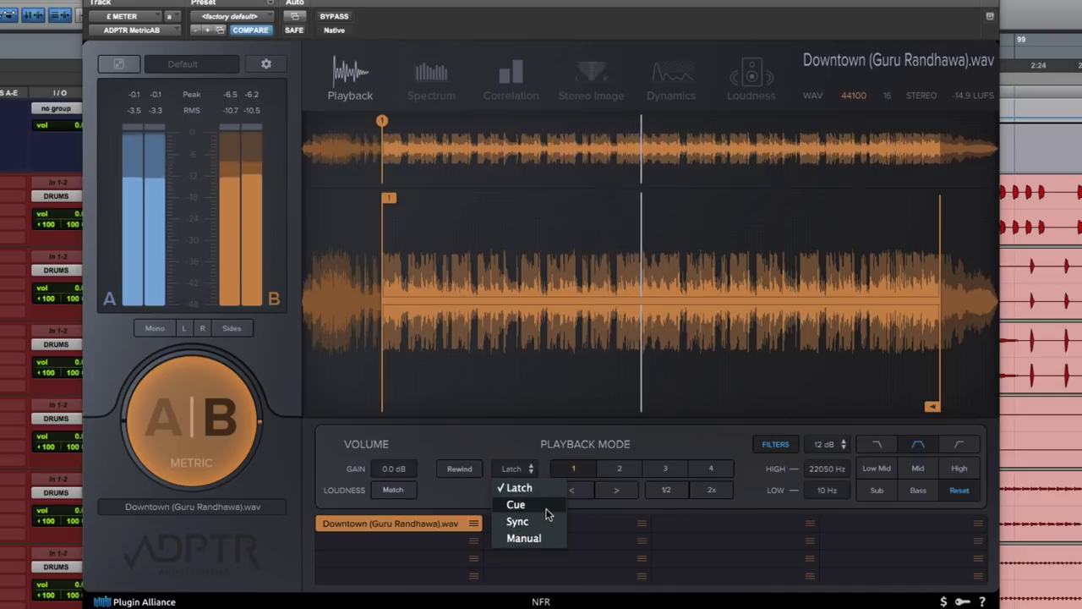
pyautogui.click(548, 505)
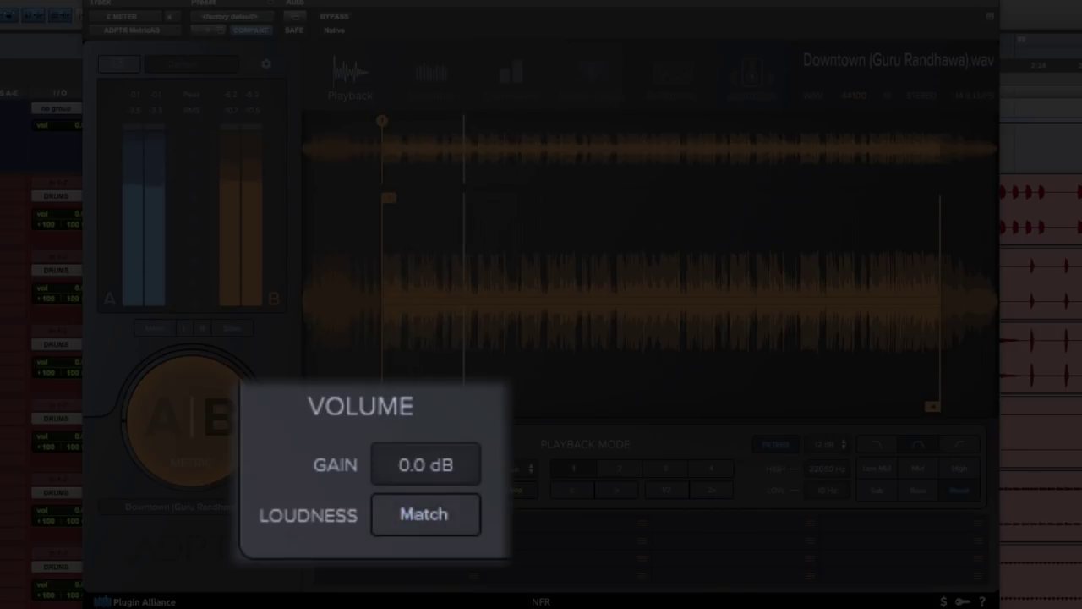
pyautogui.click(393, 489)
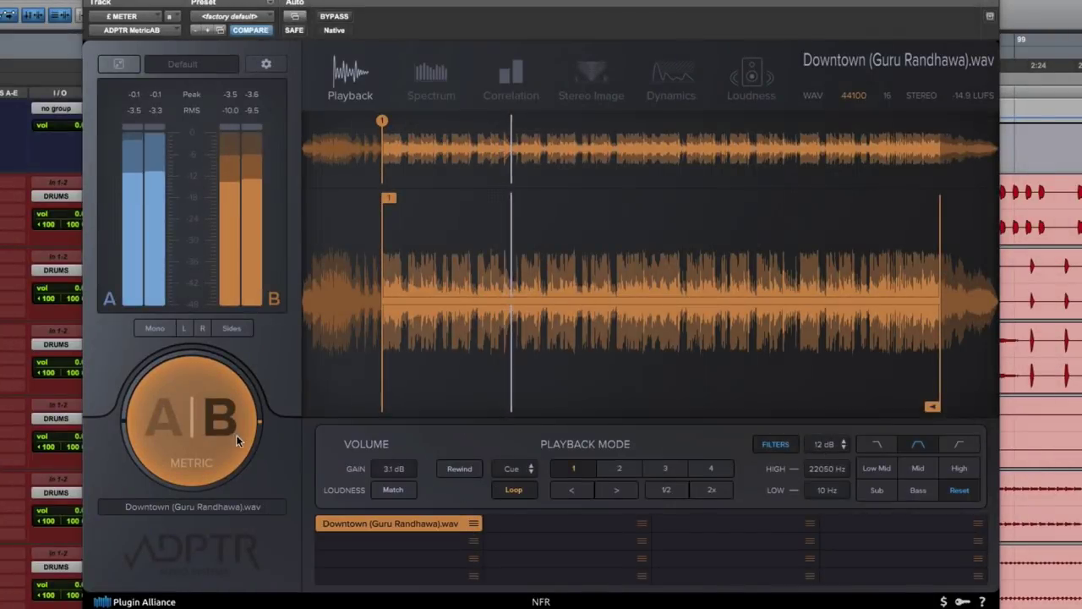
# - Compare the mix with the loudness-matched reference by alternating between A and B, ending on A
pyautogui.click(231, 432)
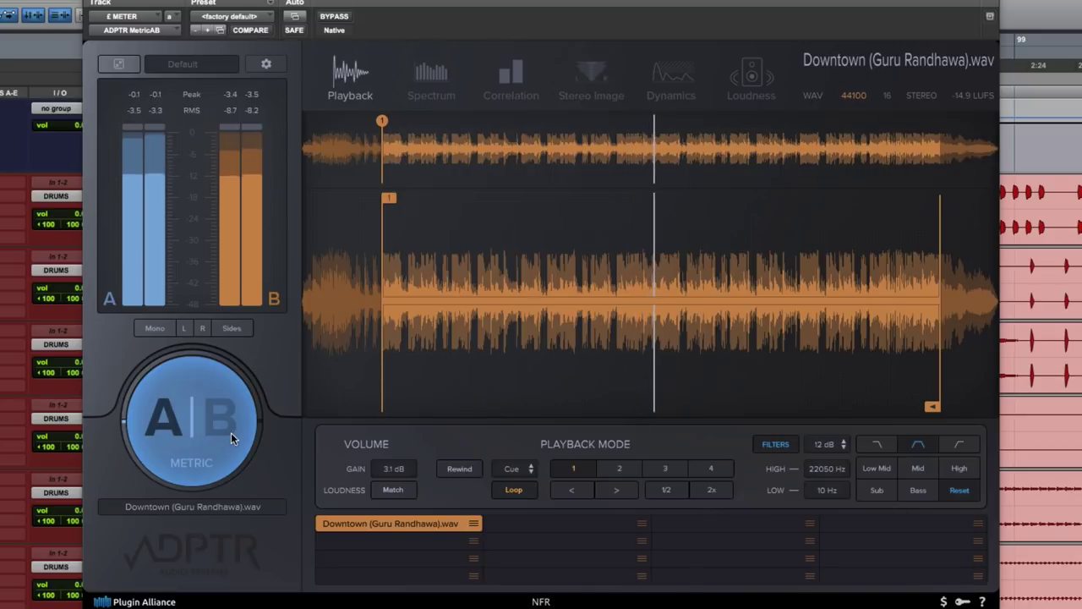
pyautogui.click(230, 432)
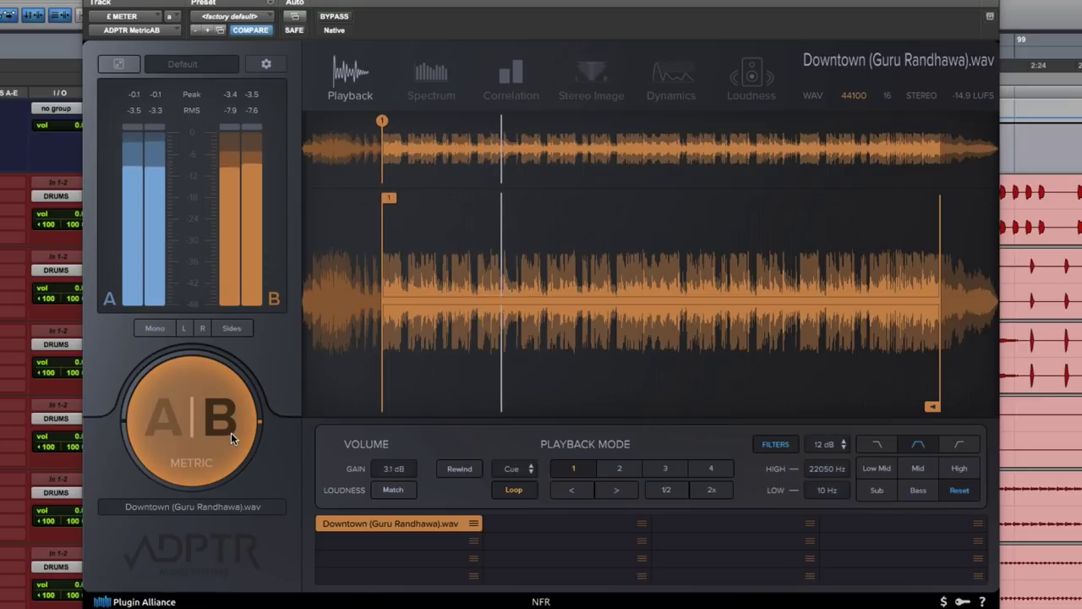
pyautogui.click(231, 432)
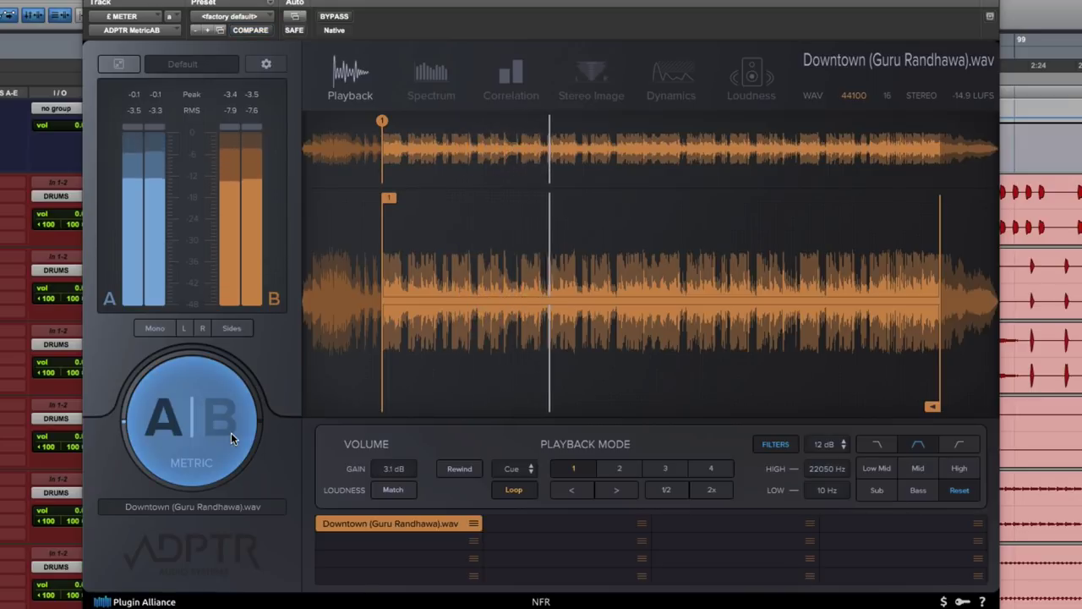
# - View the spectrum of mix and reference in Single and Dual display, ending in the Layered display
pyautogui.click(429, 71)
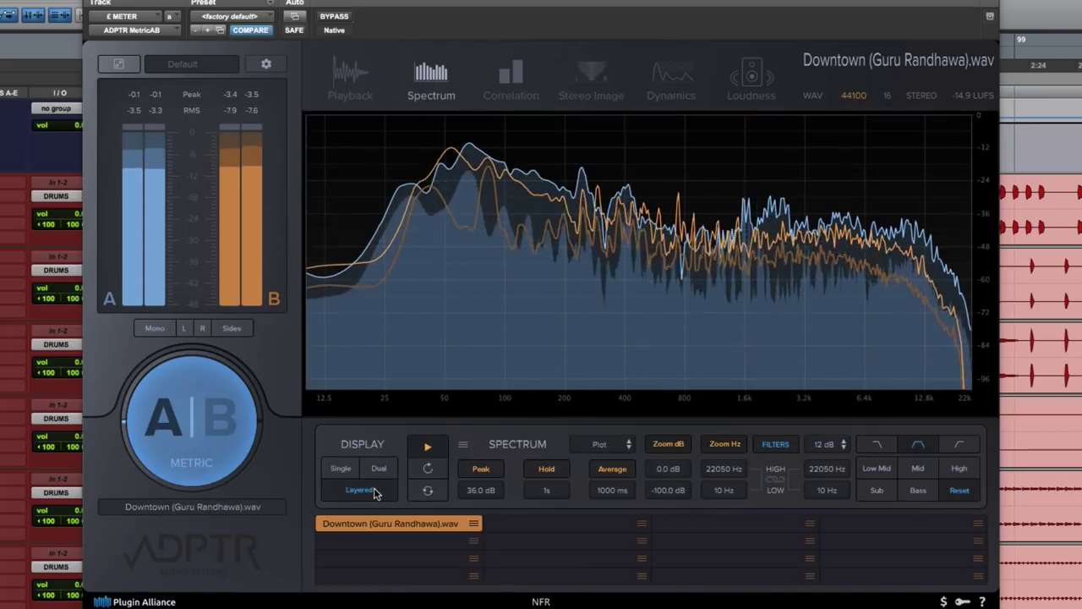
pyautogui.click(342, 469)
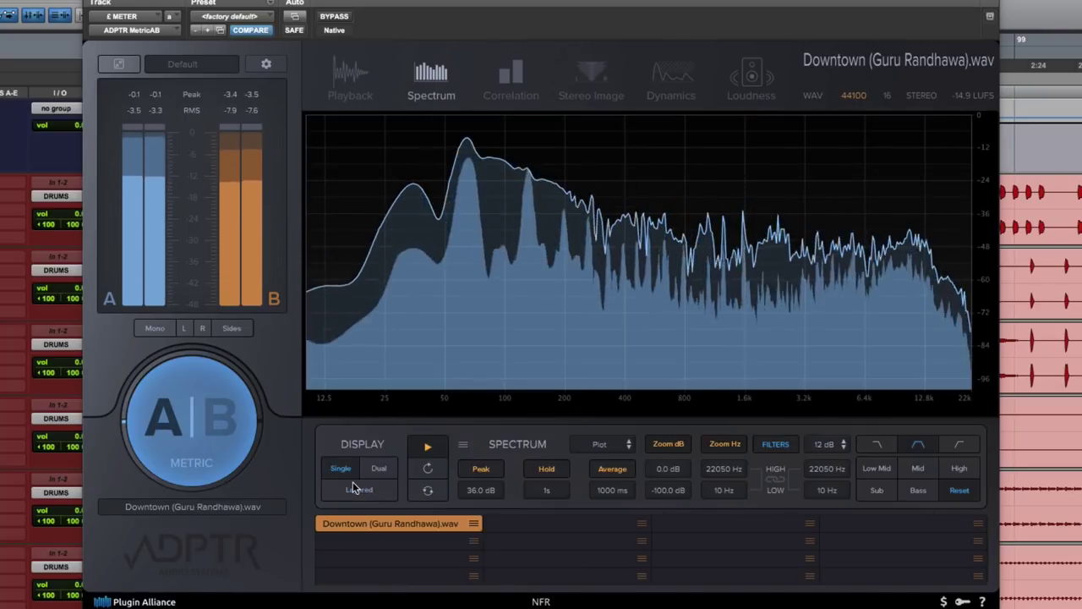
pyautogui.click(379, 470)
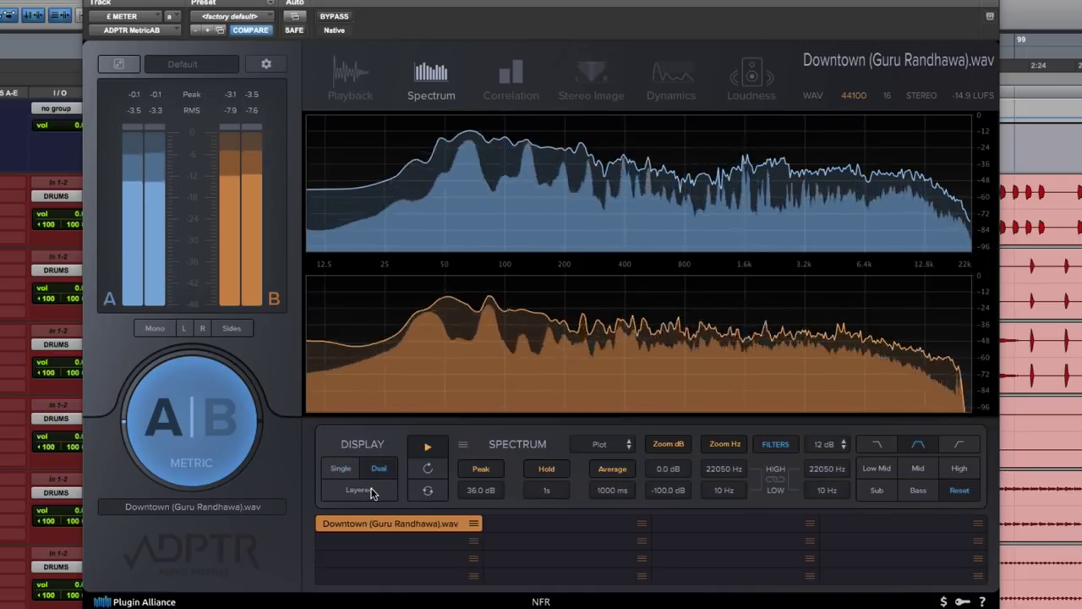
pyautogui.click(371, 491)
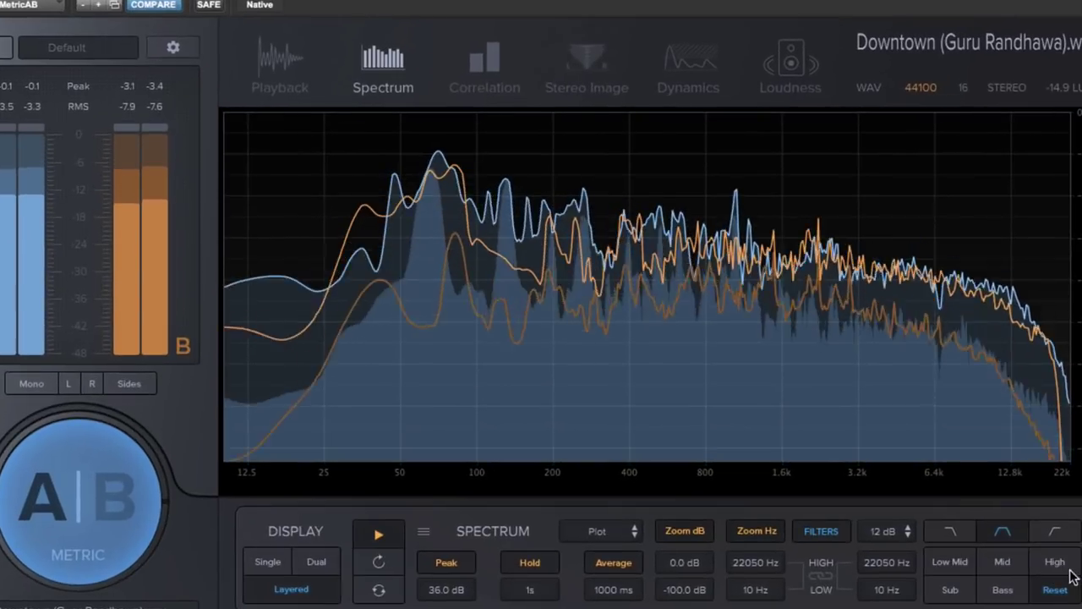
# - Compare mix and reference in the High, Mid and Low Mid bands, switching between A and B for each
pyautogui.click(1057, 564)
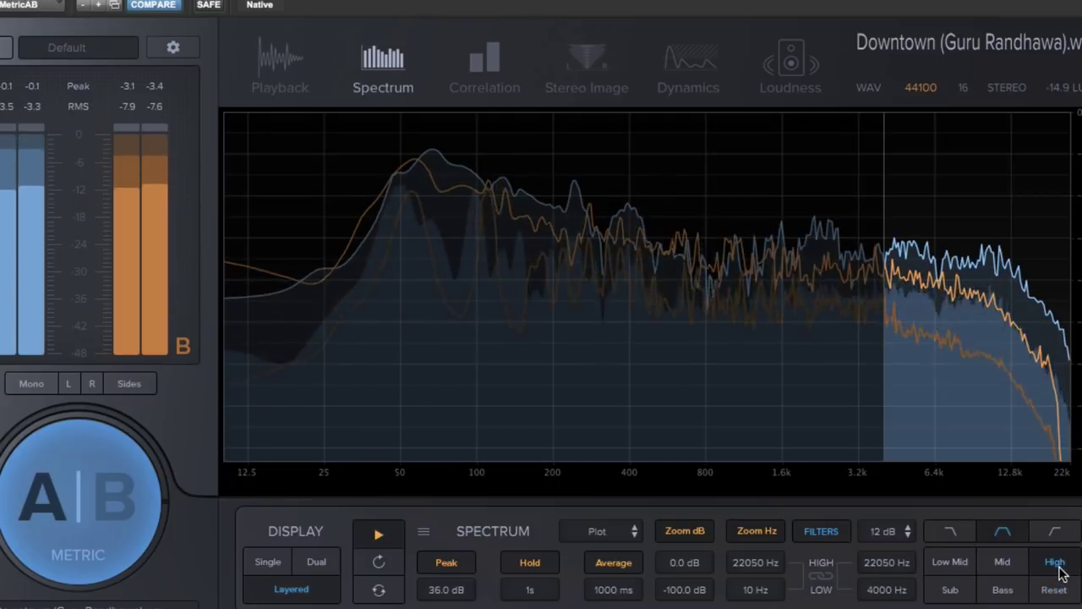
pyautogui.click(104, 534)
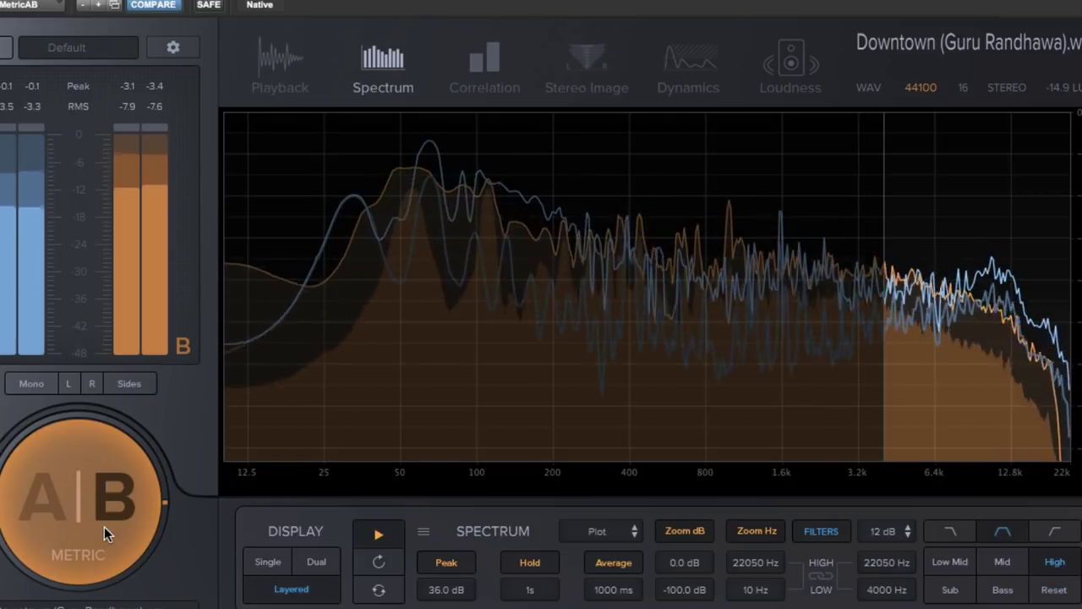
pyautogui.click(1003, 563)
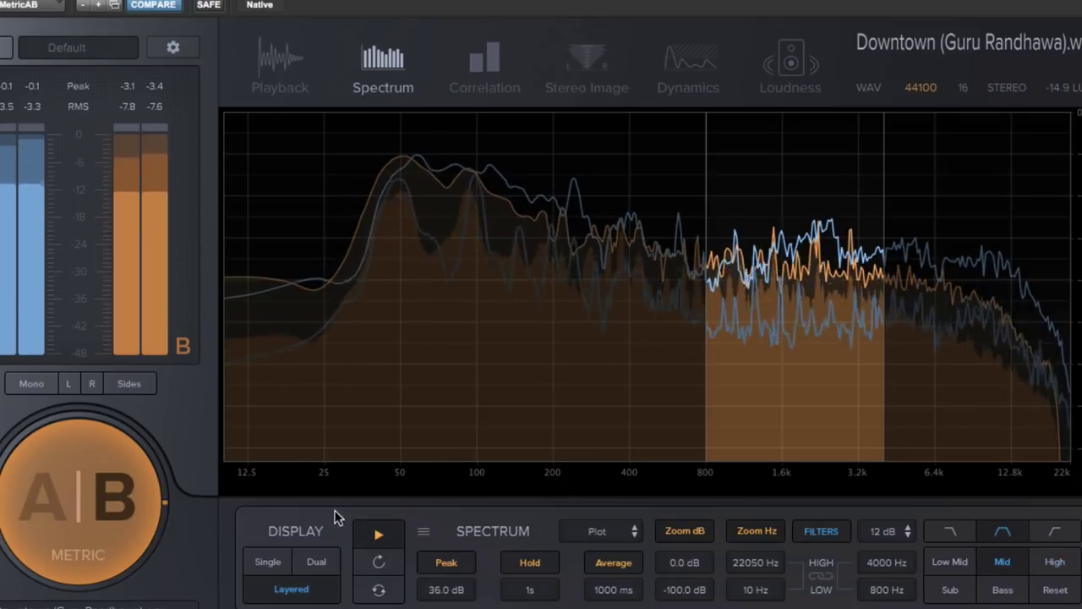
pyautogui.click(138, 503)
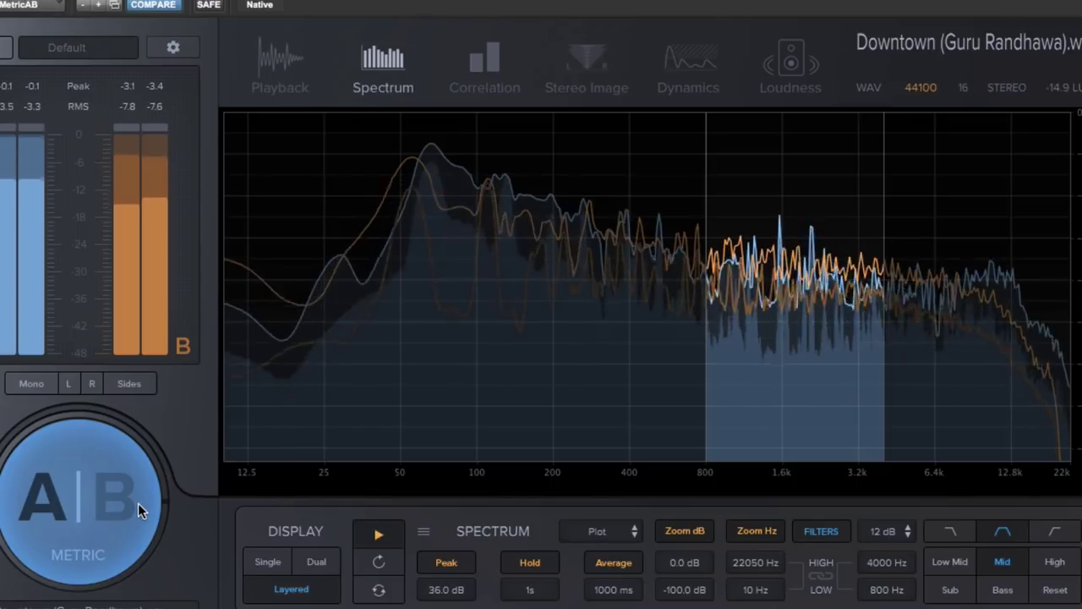
pyautogui.click(938, 563)
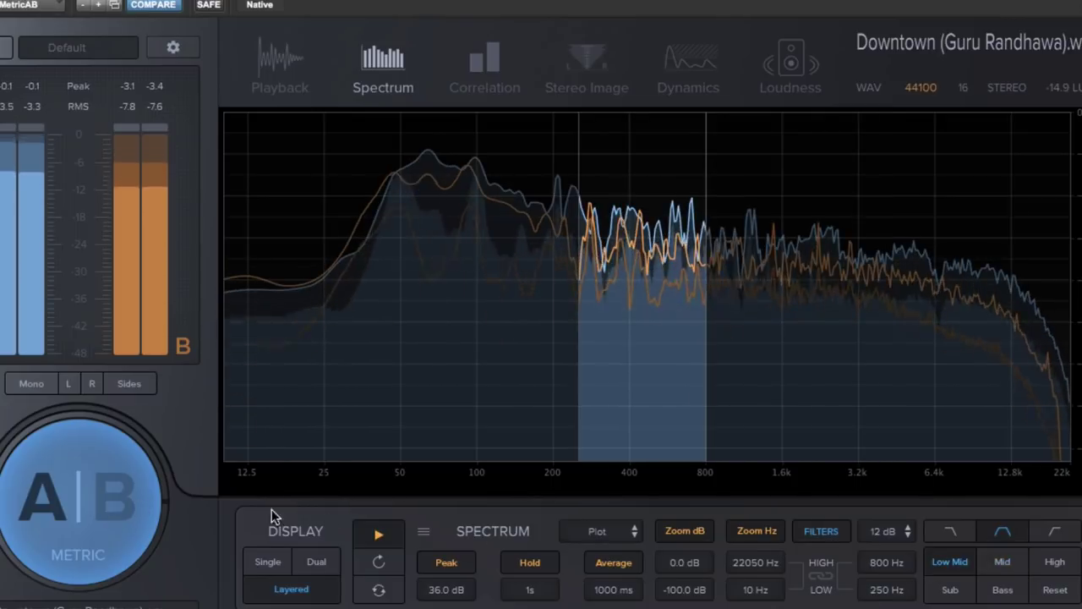
pyautogui.click(104, 502)
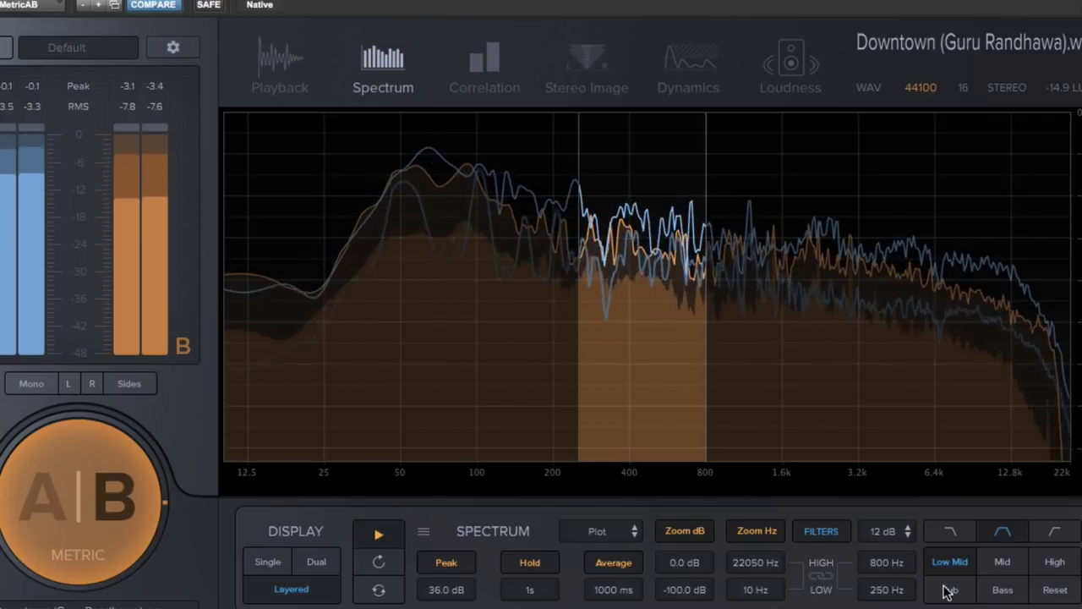
# - Audition the Bass and Sub bands on the mix and reset the filter to the full frequency range
pyautogui.click(989, 589)
pyautogui.click(114, 504)
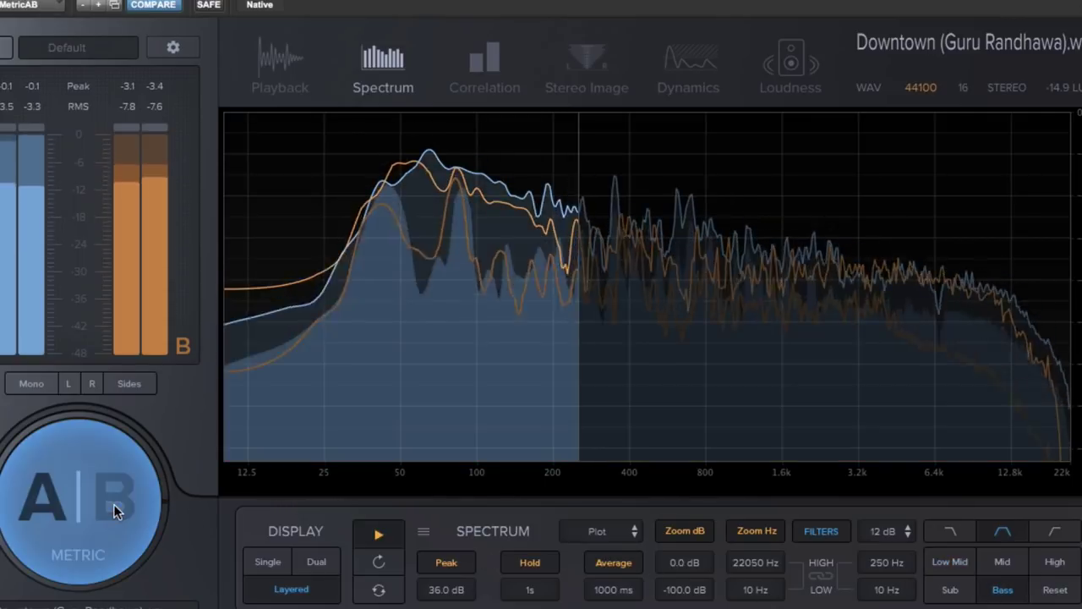
pyautogui.click(952, 590)
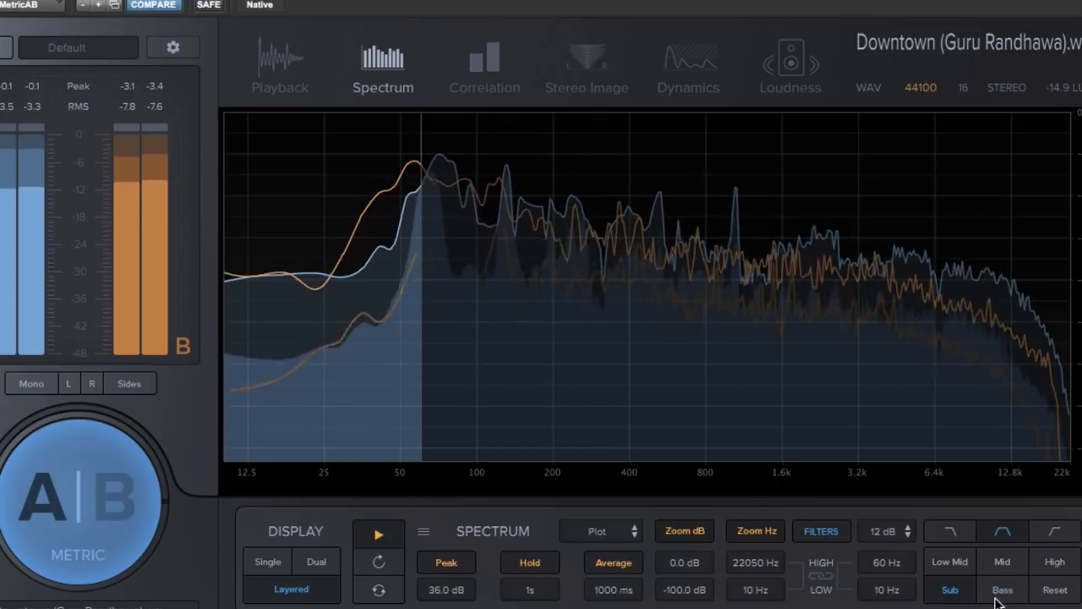
pyautogui.click(1052, 590)
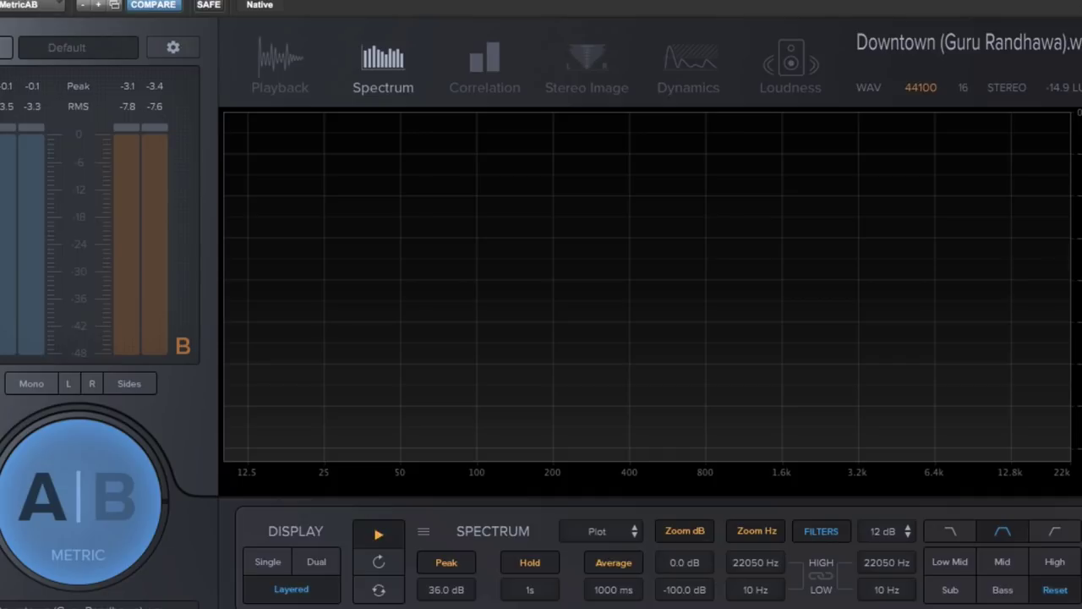
# - Isolate the Bass band and alternate repeatedly between A and B to compare the low end with the reference
pyautogui.click(1002, 589)
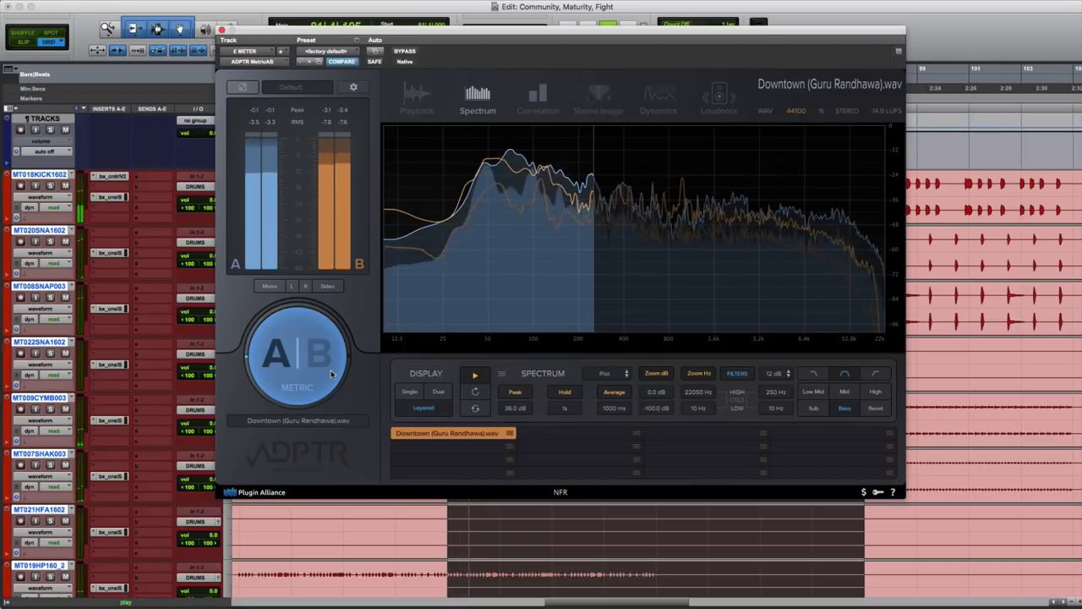
pyautogui.click(134, 532)
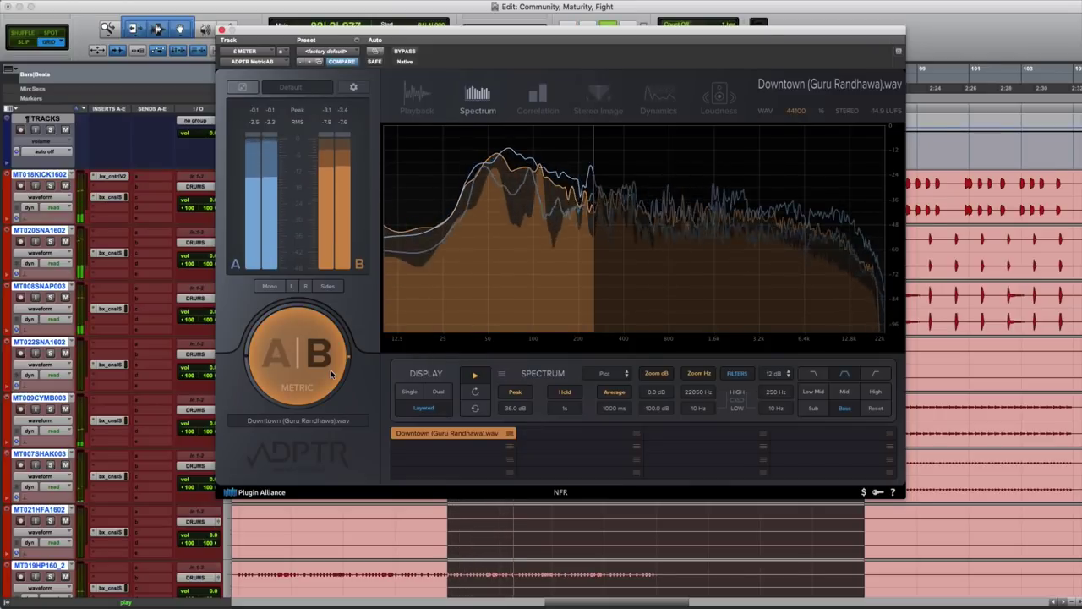
pyautogui.click(331, 372)
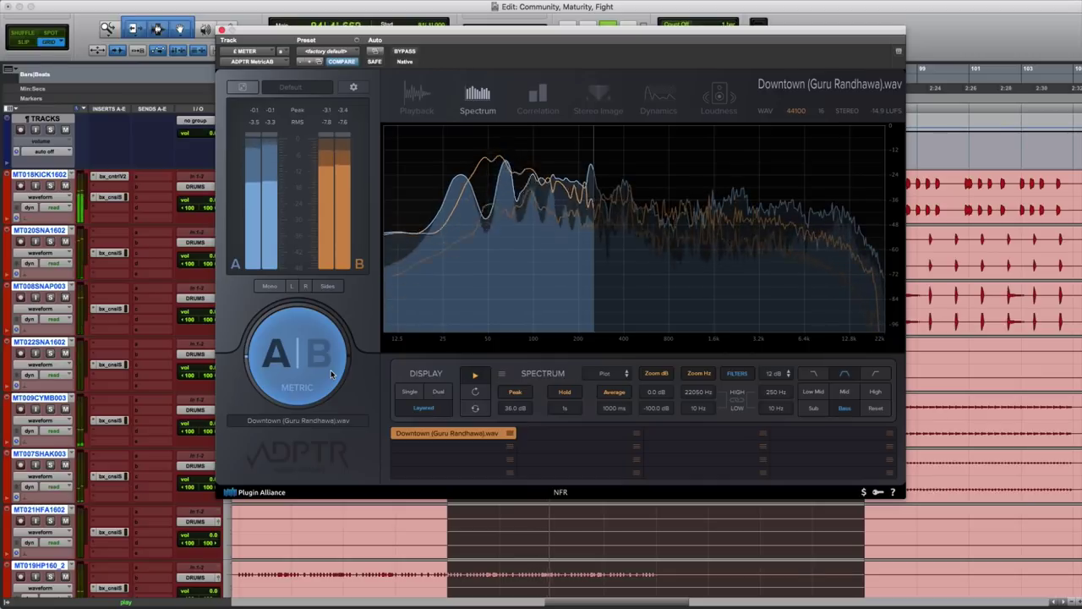
pyautogui.click(331, 370)
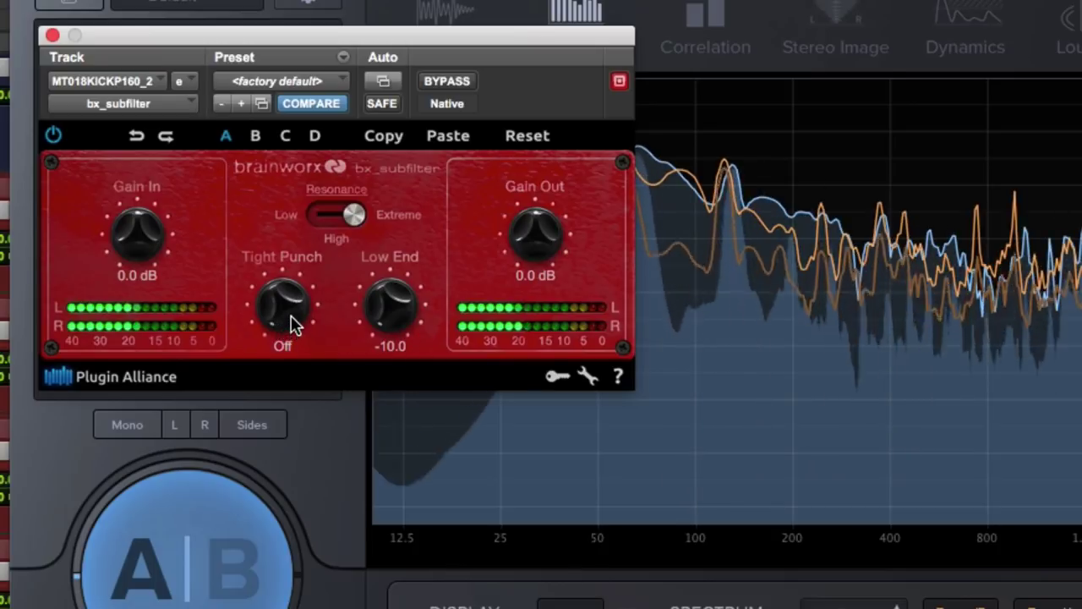
# - Set Tight Punch to 39 Hz in the kick's bx_subfilter and raise Tight Punch in the bass track's bx_subfilter
pyautogui.moveTo(292, 316); pyautogui.dragTo(309, 284)
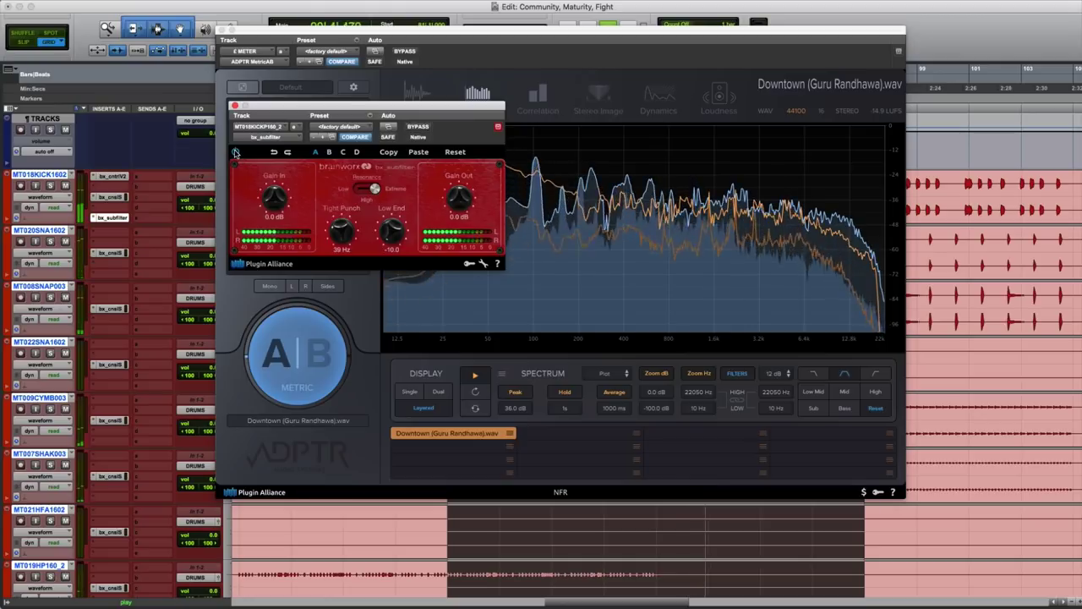
pyautogui.click(235, 105)
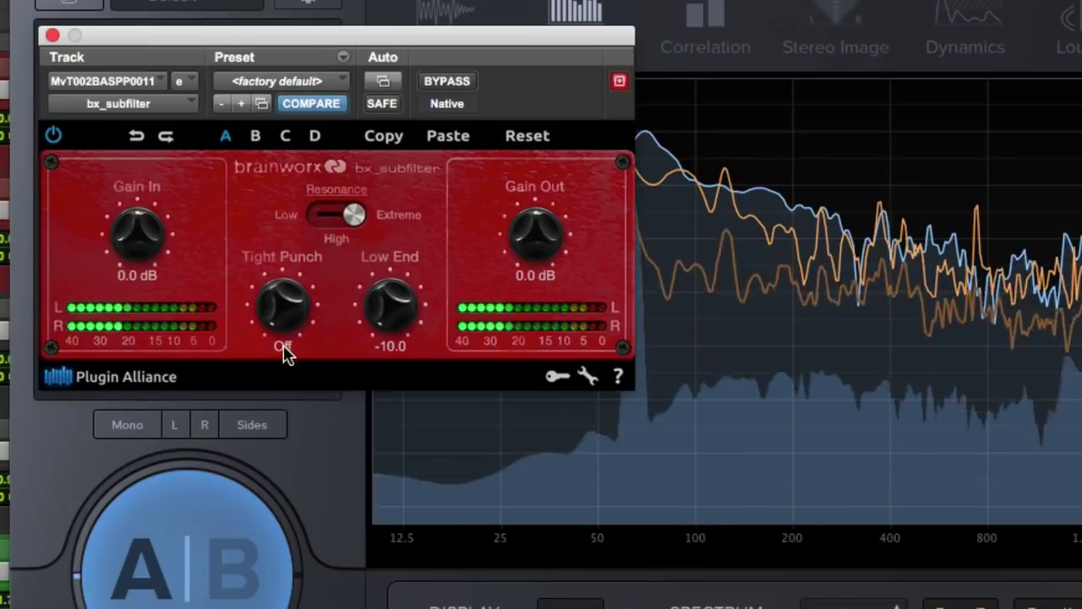
pyautogui.moveTo(290, 322); pyautogui.dragTo(292, 298)
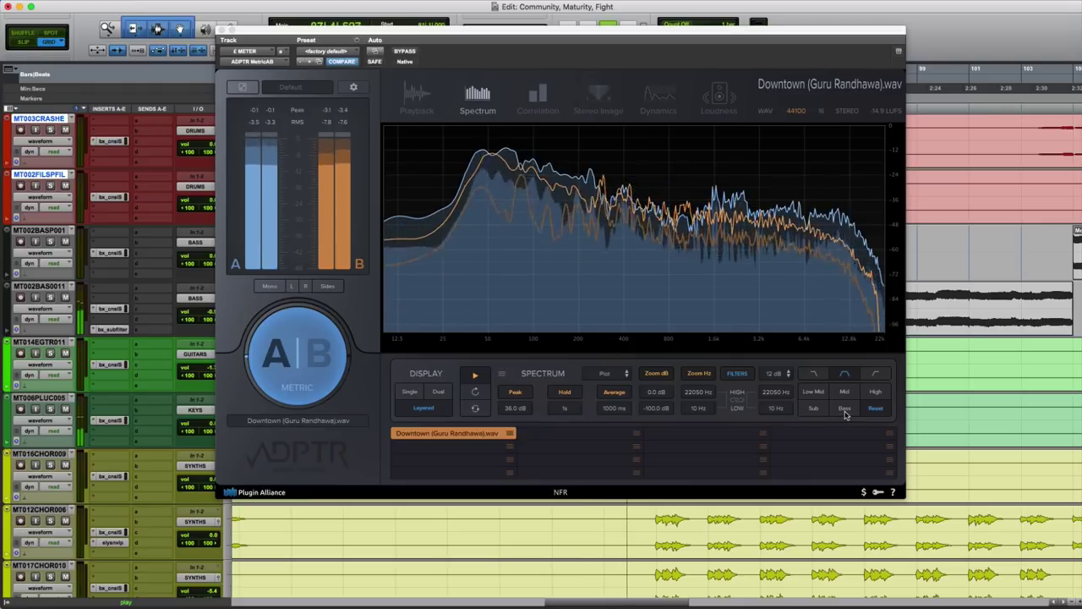
# - Check the processed kick and bass against the reference in the Bass band, switching to B and back to A
pyautogui.click(844, 408)
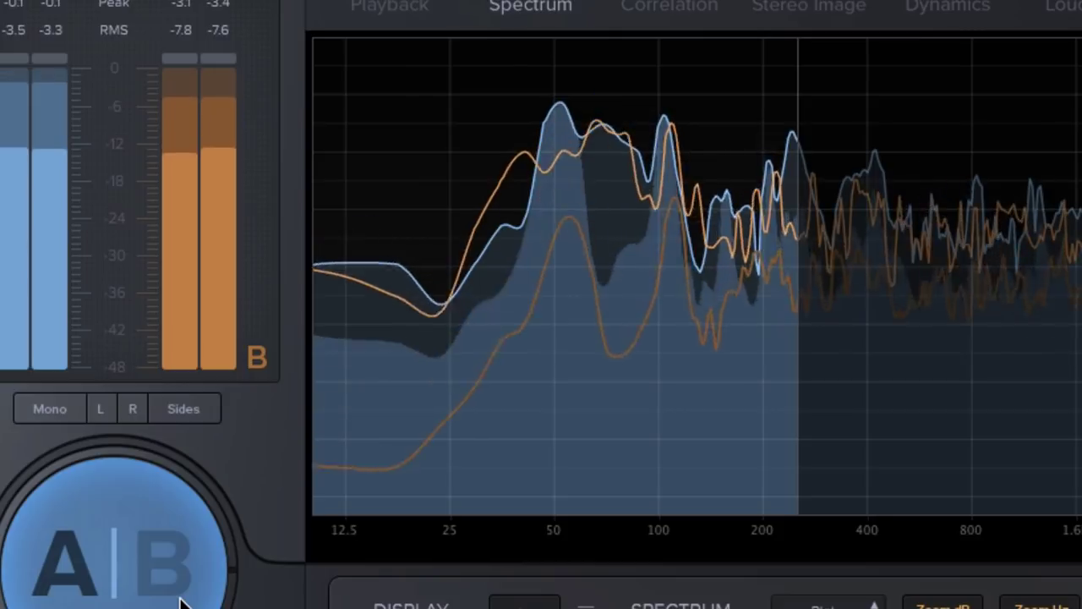
pyautogui.click(180, 602)
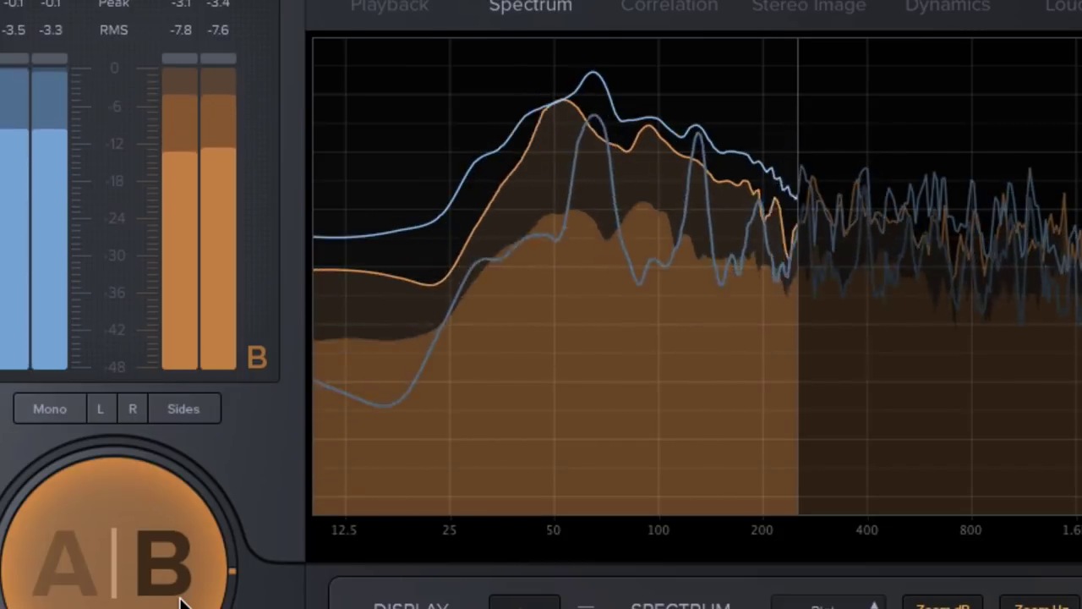
pyautogui.click(180, 602)
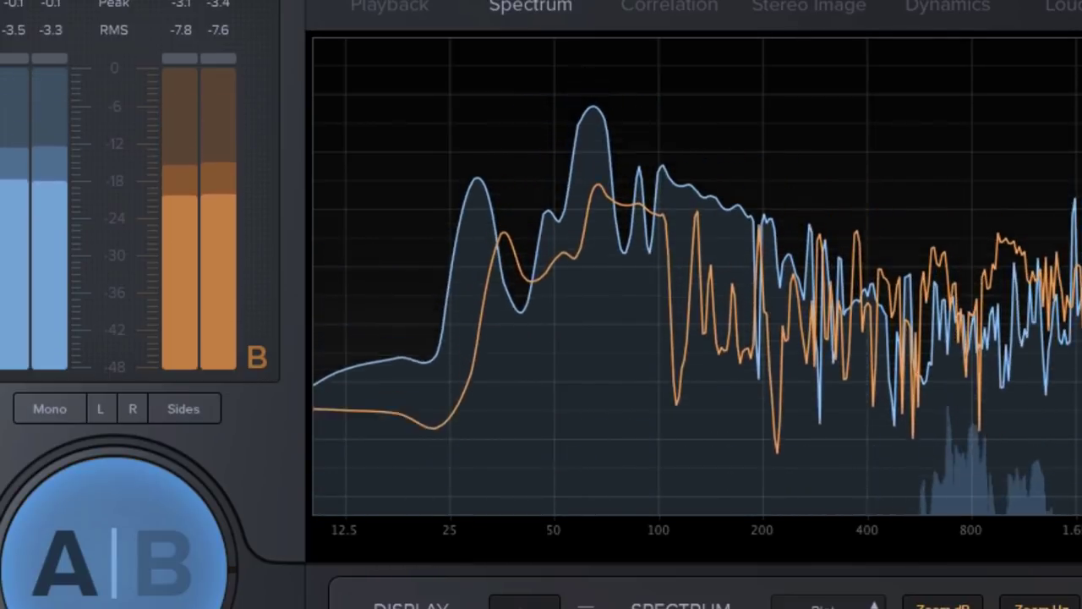
# - Compare the mix's high end with the reference in the High band by toggling between A and B
pyautogui.click(150, 606)
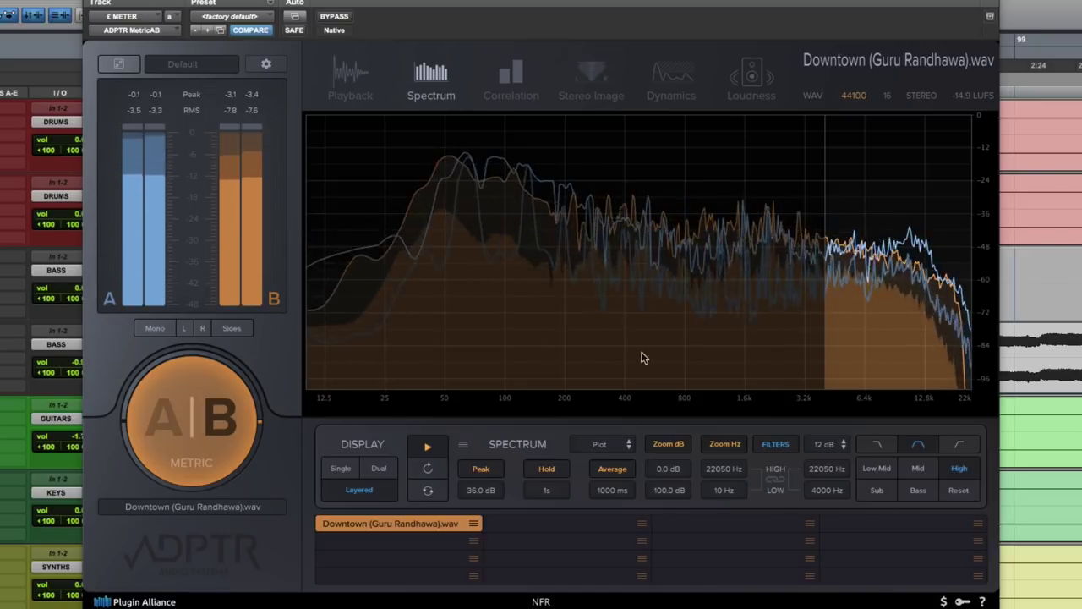
pyautogui.click(212, 426)
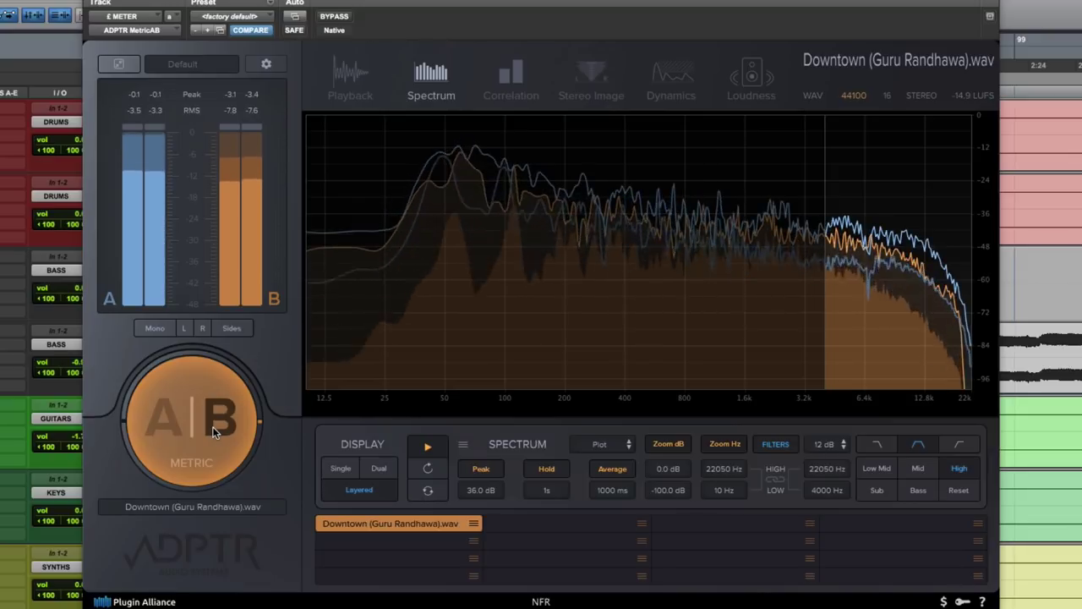
pyautogui.click(212, 426)
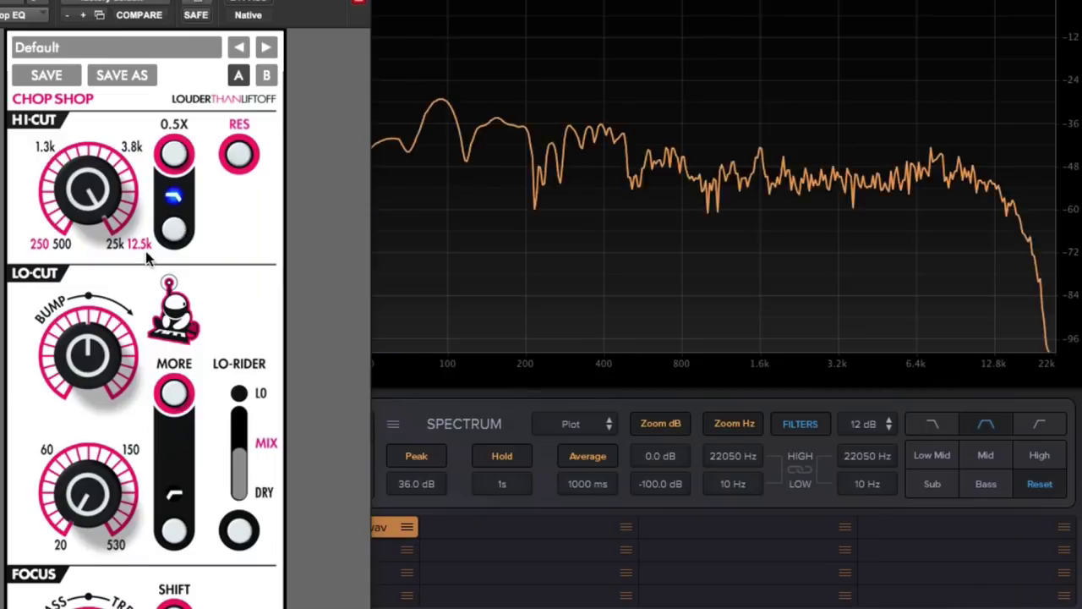
# - Adjust the Hi-Cut in Chop Shop EQ, compare A and B in the High band, and reset the filter
pyautogui.click(96, 199)
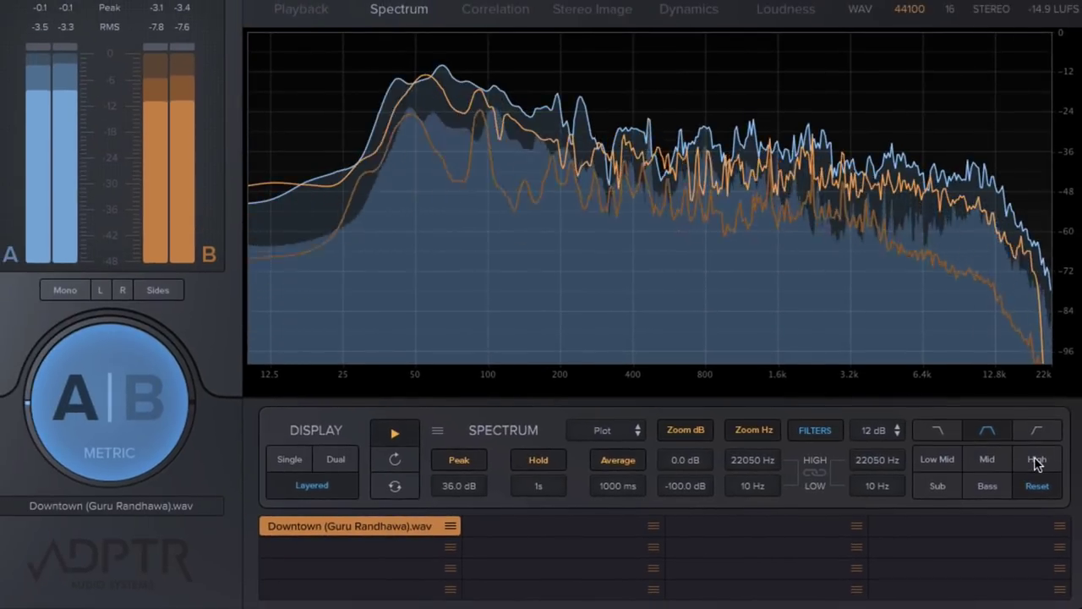
pyautogui.click(1035, 459)
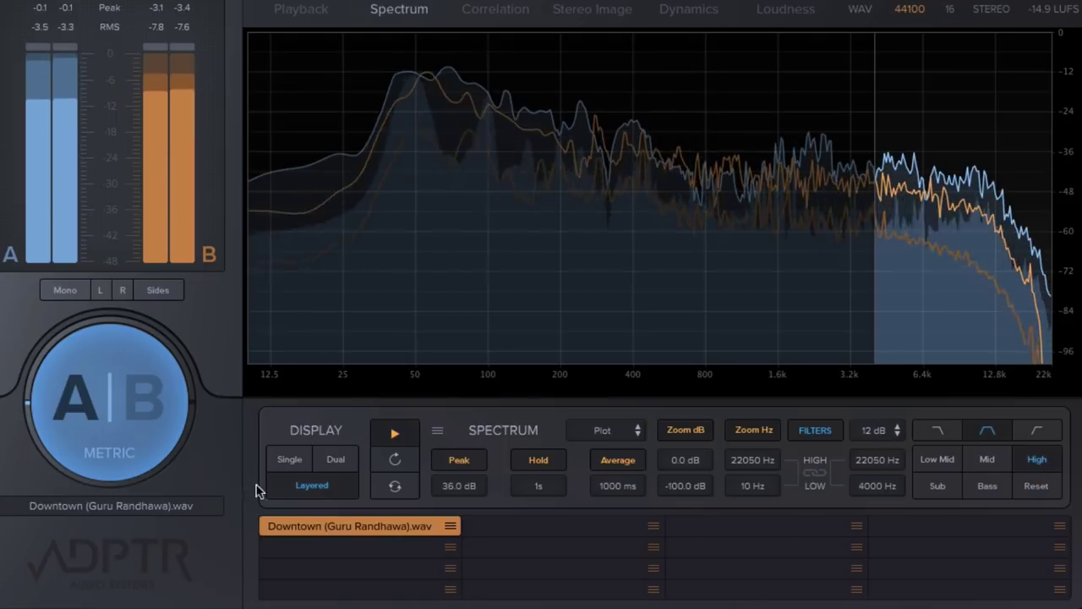
pyautogui.click(127, 420)
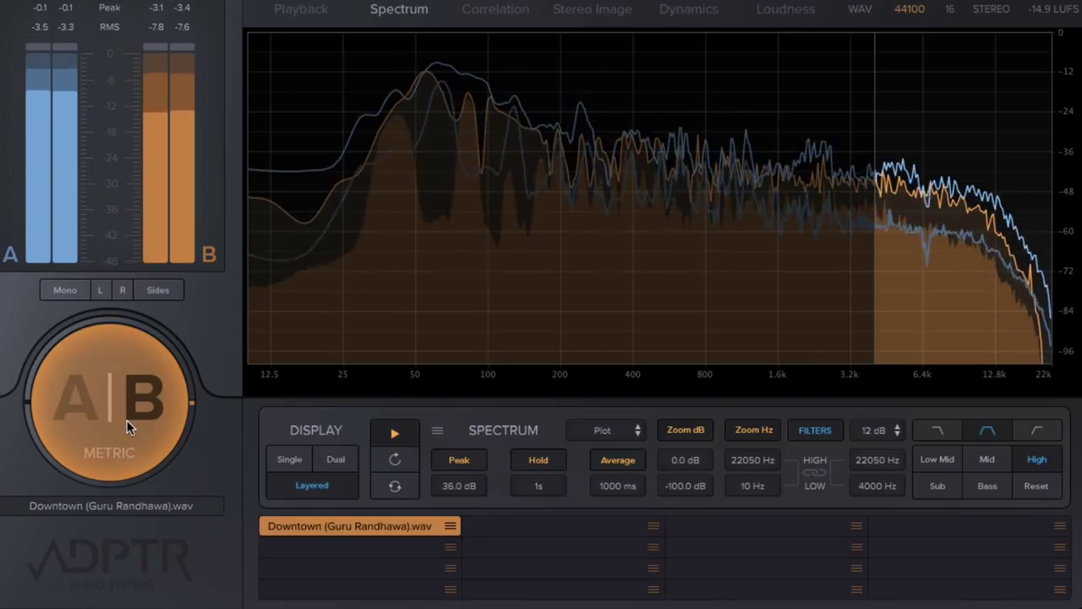
pyautogui.click(127, 420)
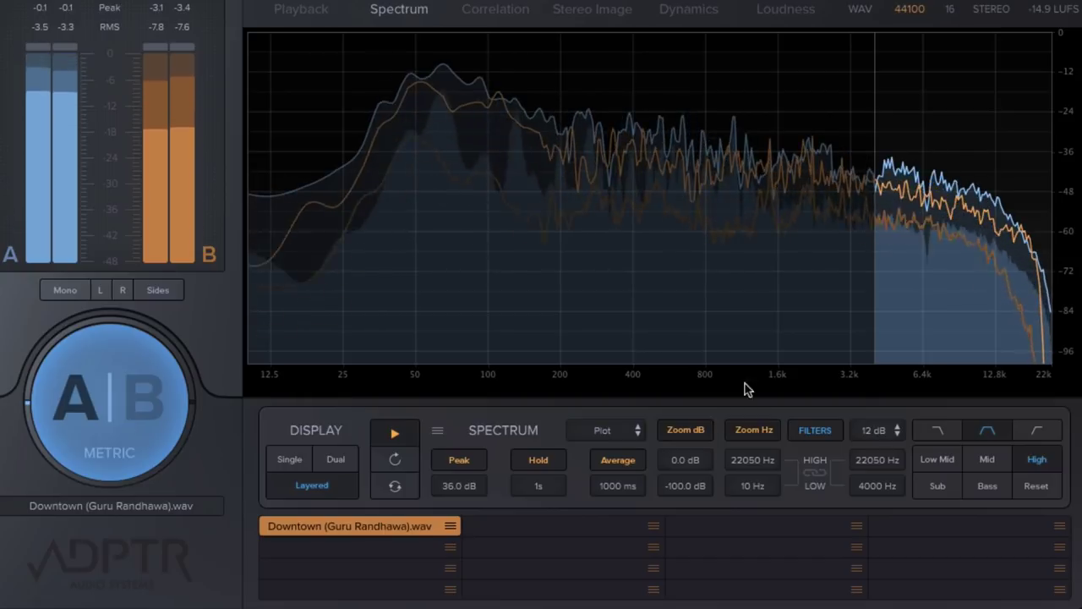
pyautogui.click(1035, 488)
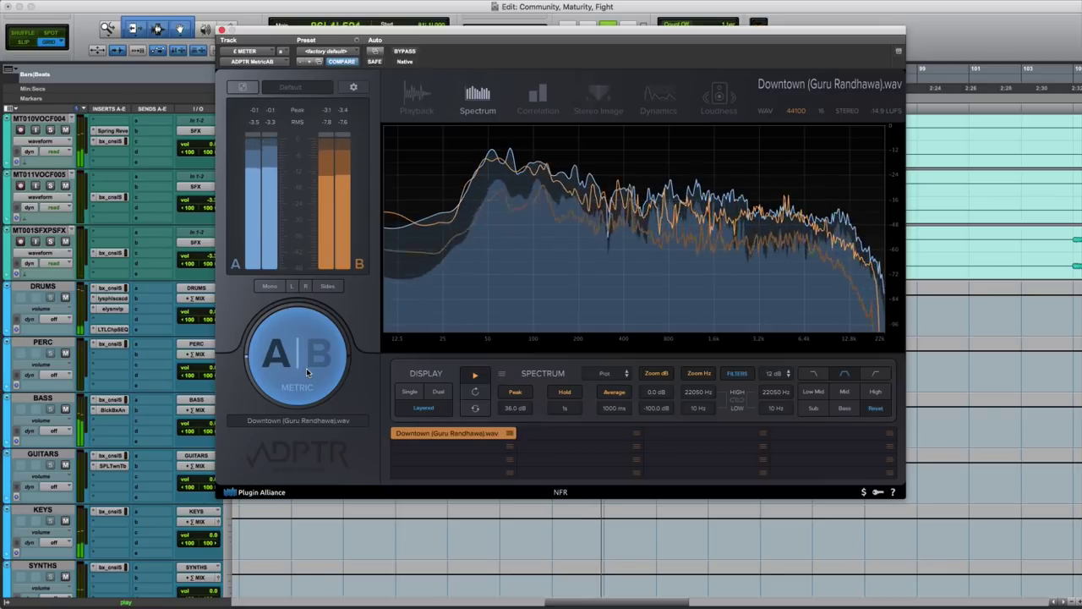
# - Collapse MetricAB to its compact view and move its window away from the track controls
pyautogui.click(243, 86)
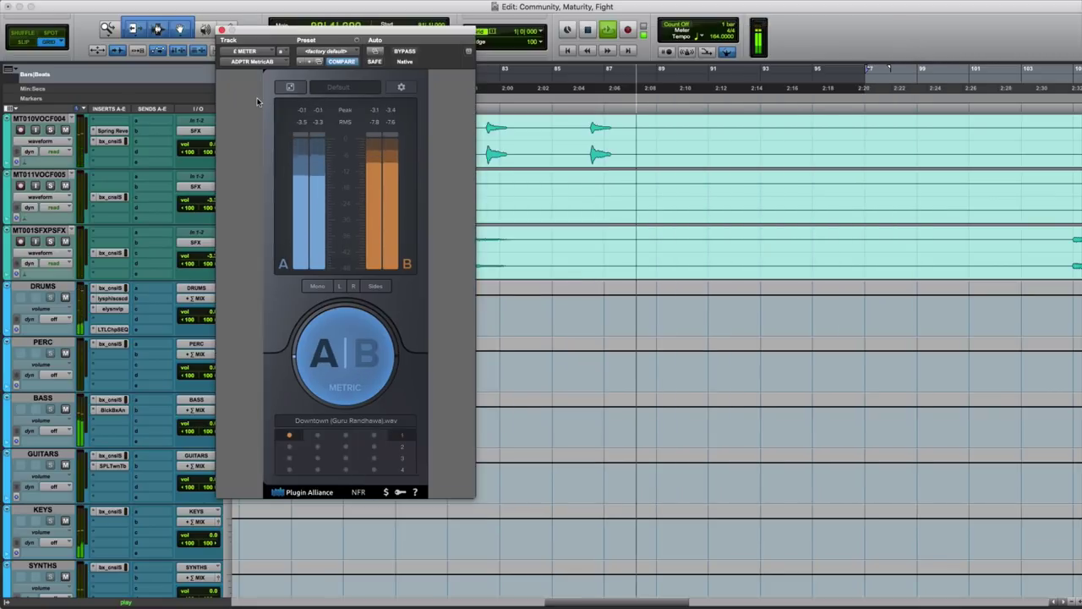
pyautogui.moveTo(329, 36); pyautogui.dragTo(866, 37)
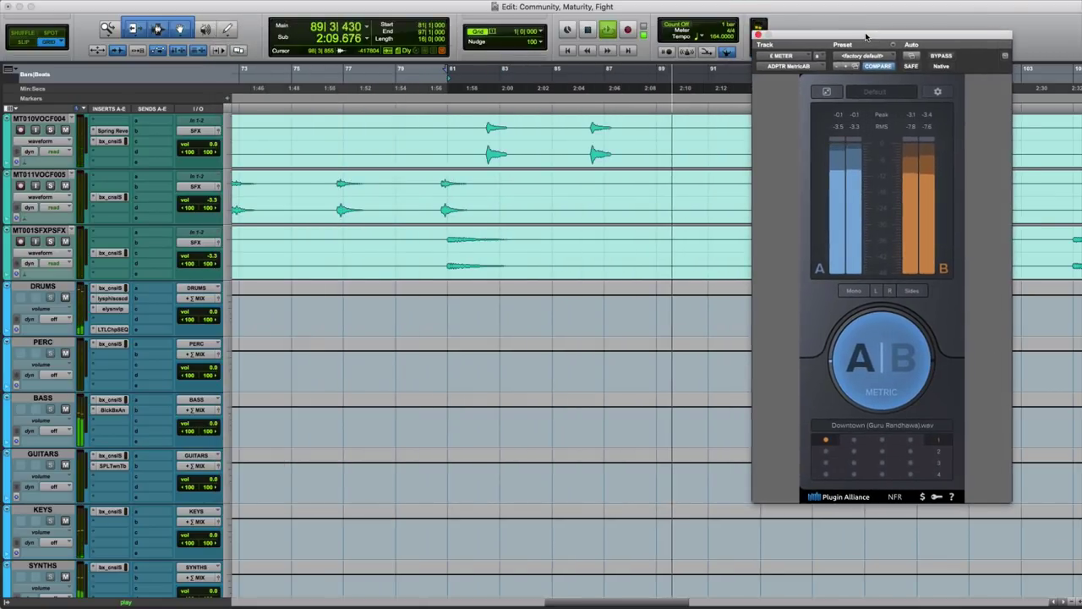